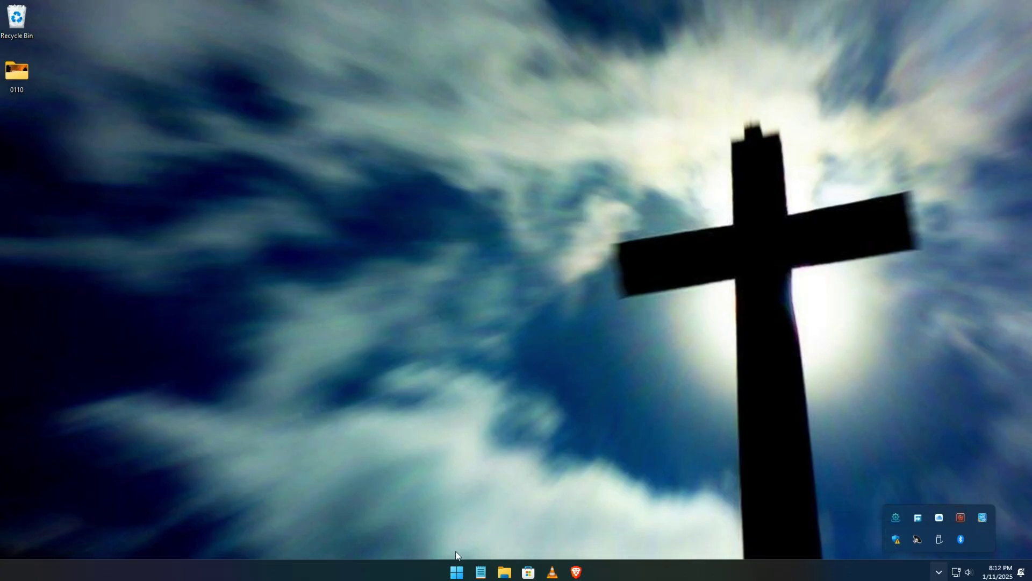
- Search for "sec", open Windows Security and move its window toward the middle of the desktop
click(457, 571)
click(495, 185)
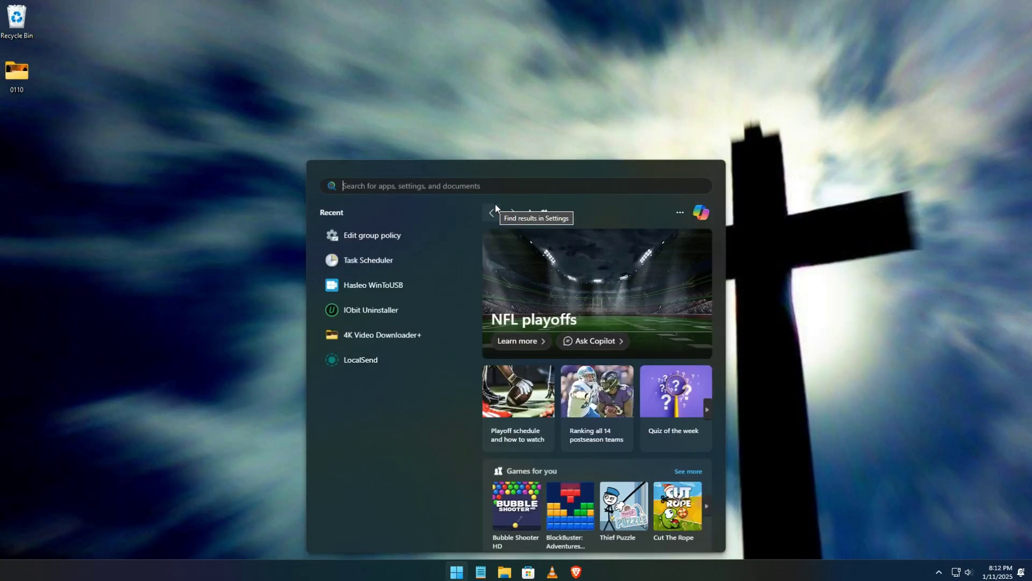
text(sec)
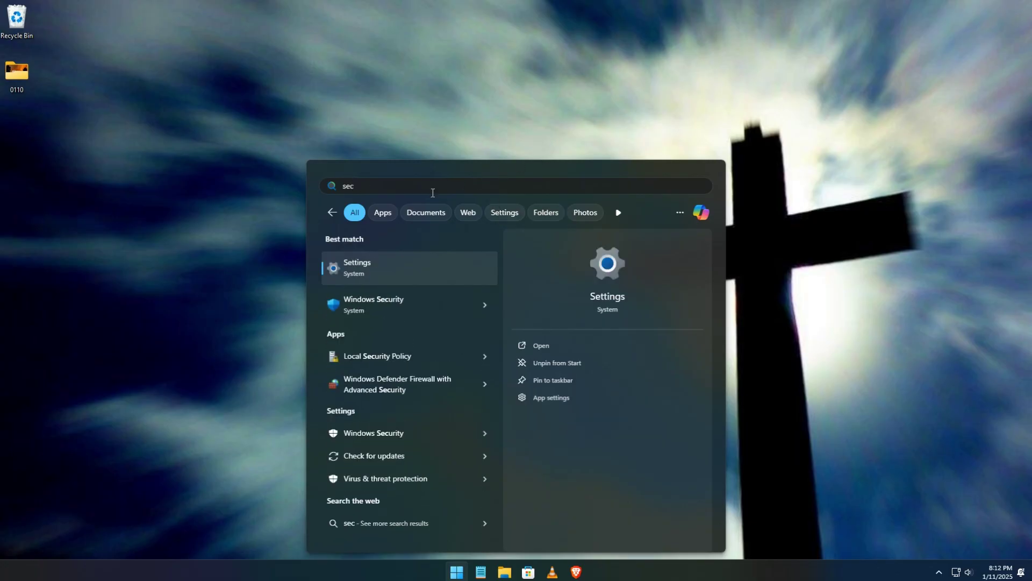
click(376, 305)
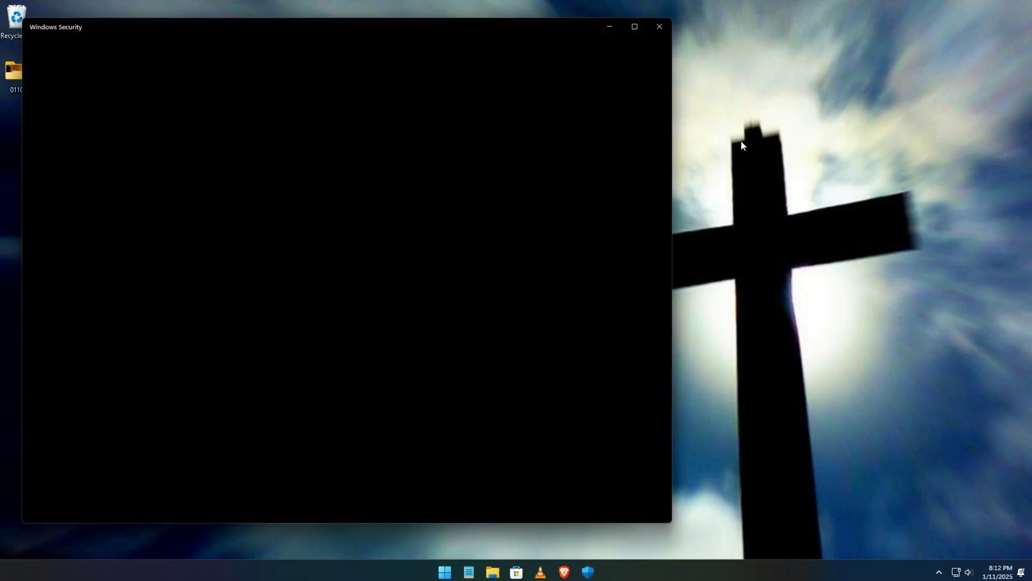
drag(516, 25, 741, 39)
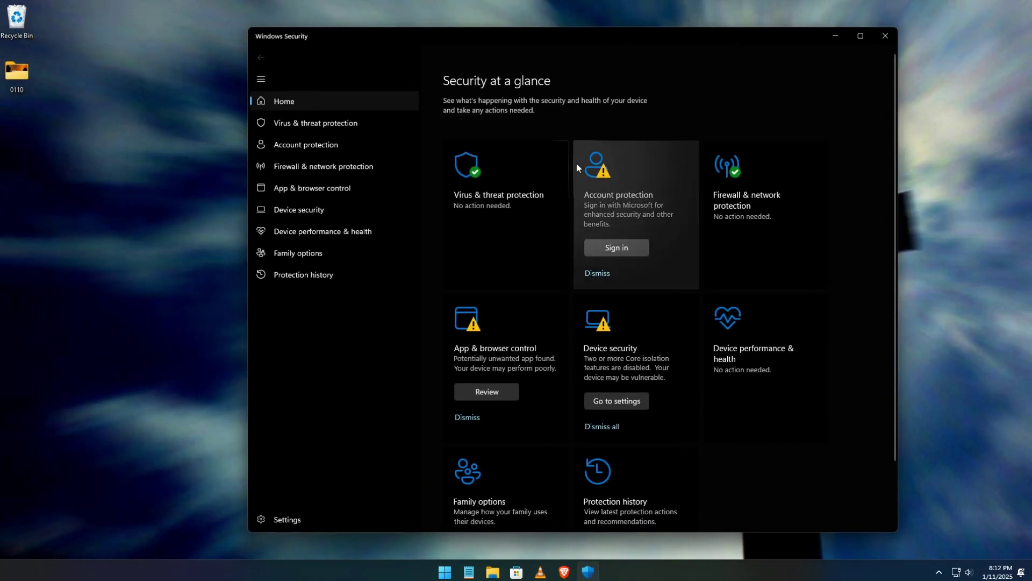
- Turn off Real-time protection and Cloud-delivered protection in the Virus & threat protection settings
click(508, 221)
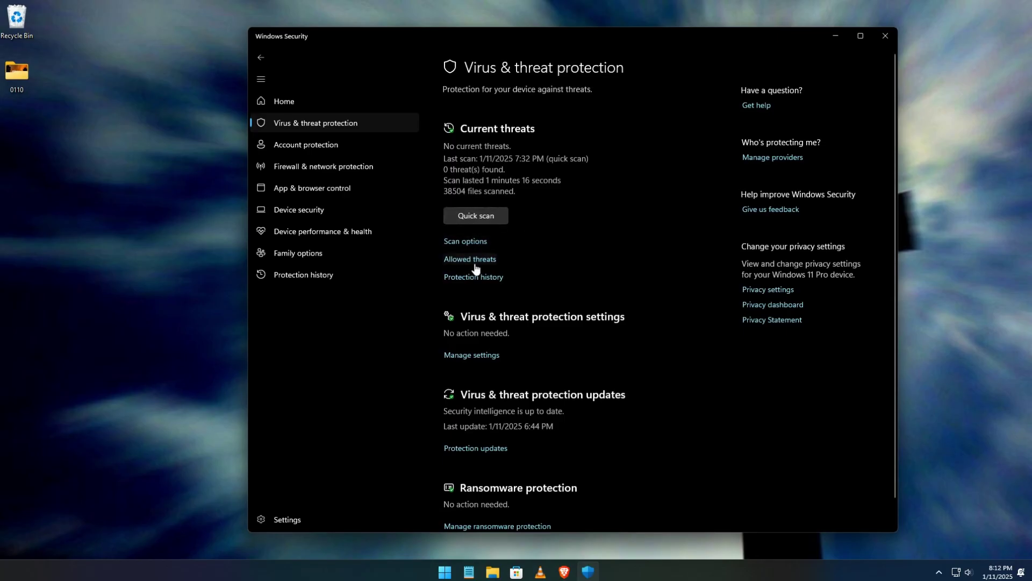
click(474, 355)
click(453, 203)
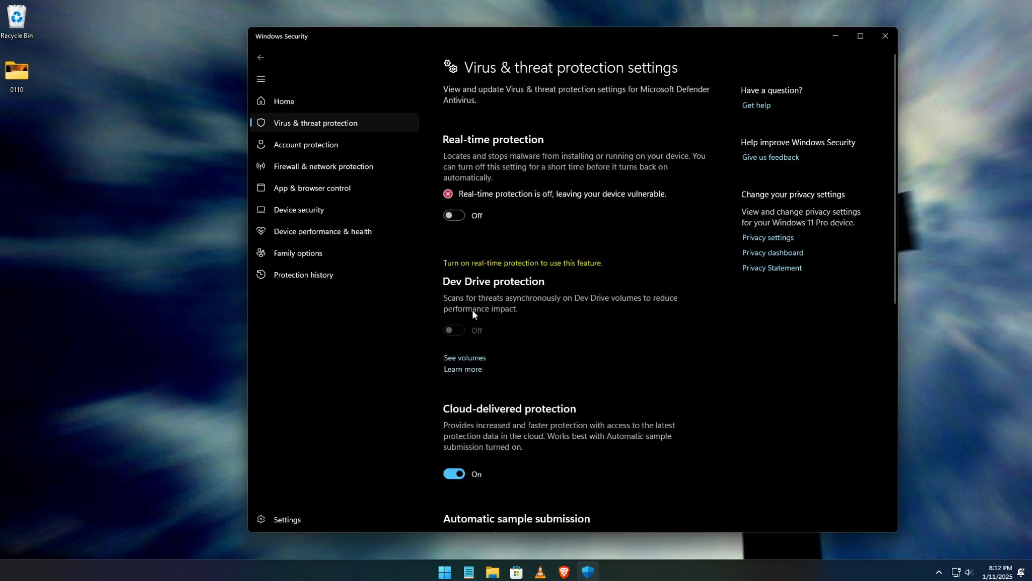
click(454, 474)
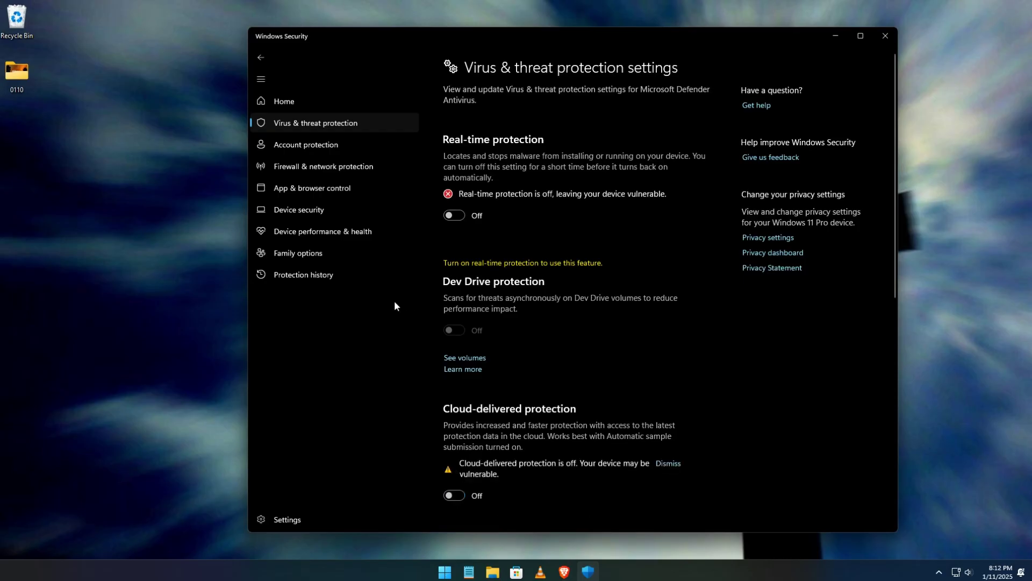
- Turn off Automatic sample submission and Tamper Protection
scroll(473, 320, down, 5)
click(455, 314)
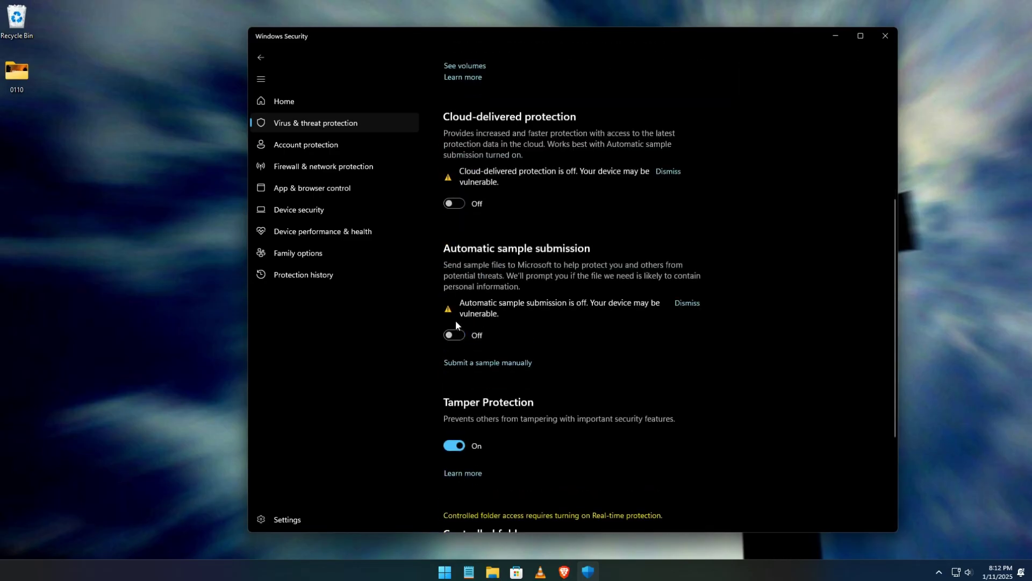
click(454, 445)
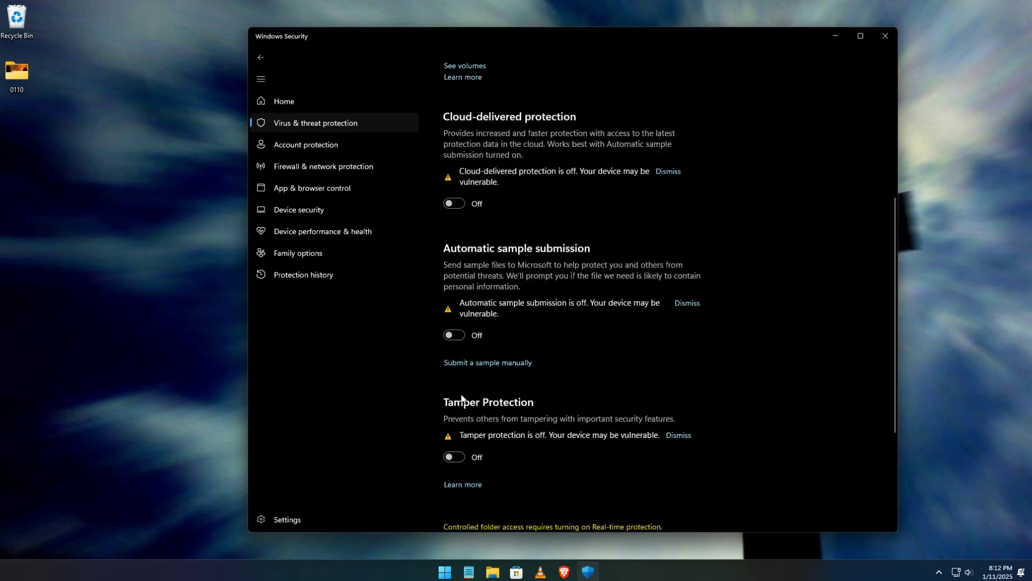
scroll(462, 398, down, 3)
scroll(462, 392, up, 10)
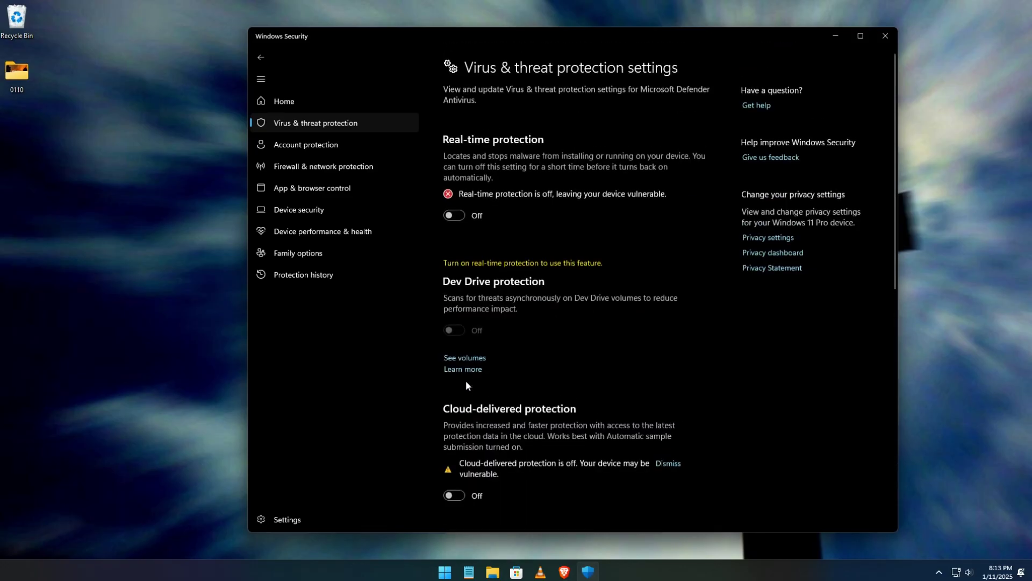
- Turn off Microsoft Defender Firewall for the domain network in Firewall & network protection
click(285, 103)
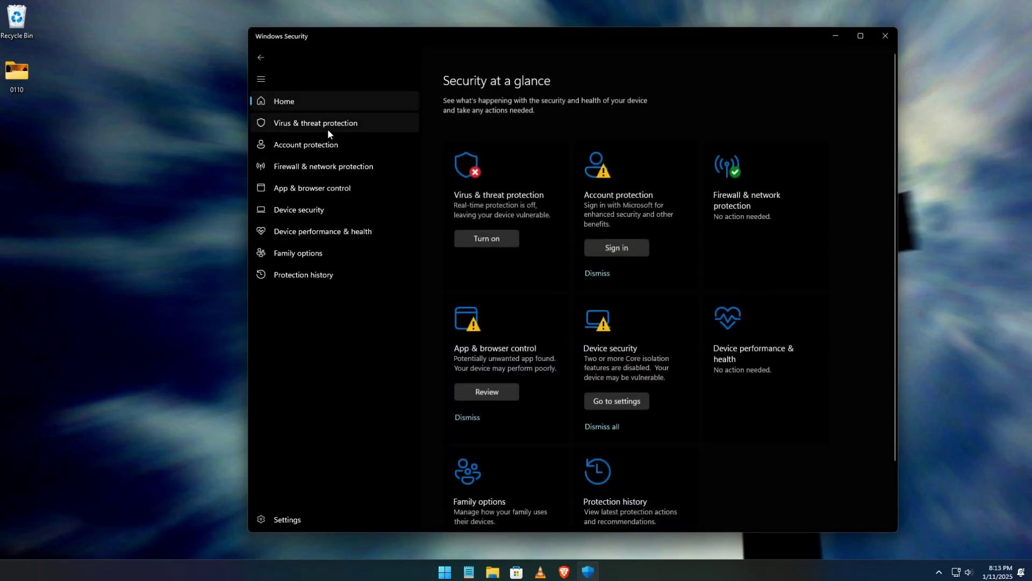
click(720, 220)
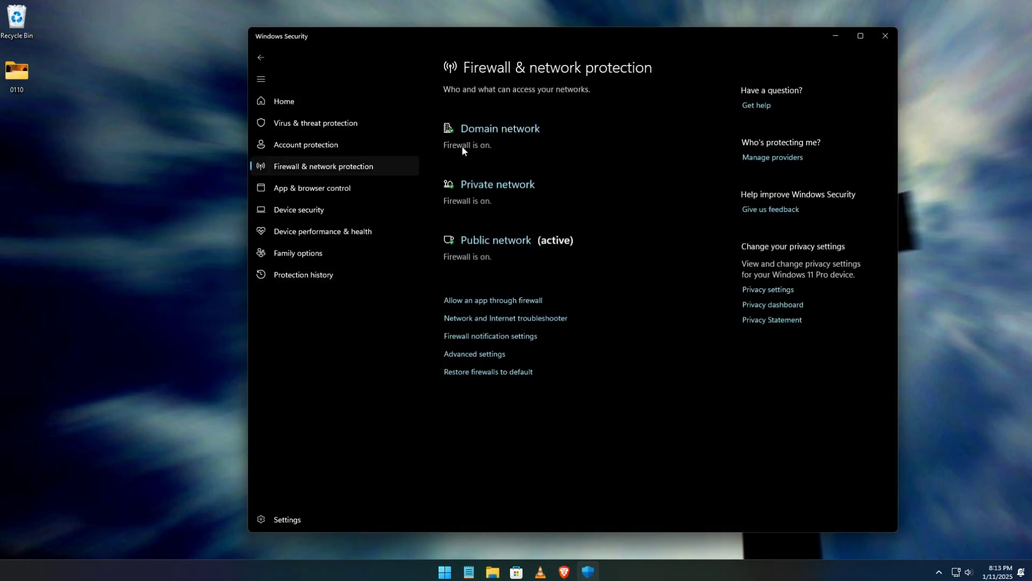
click(476, 131)
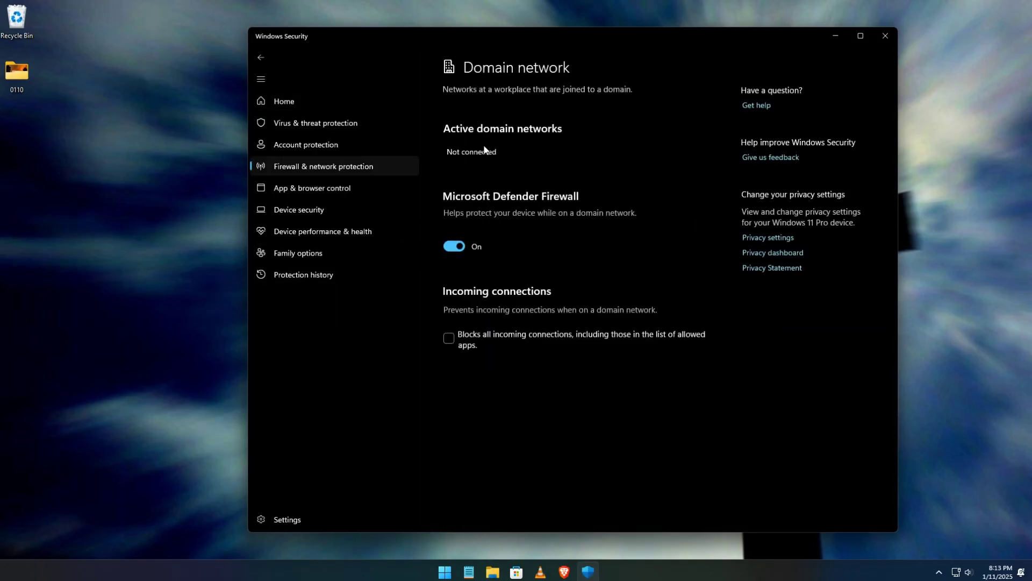
click(461, 247)
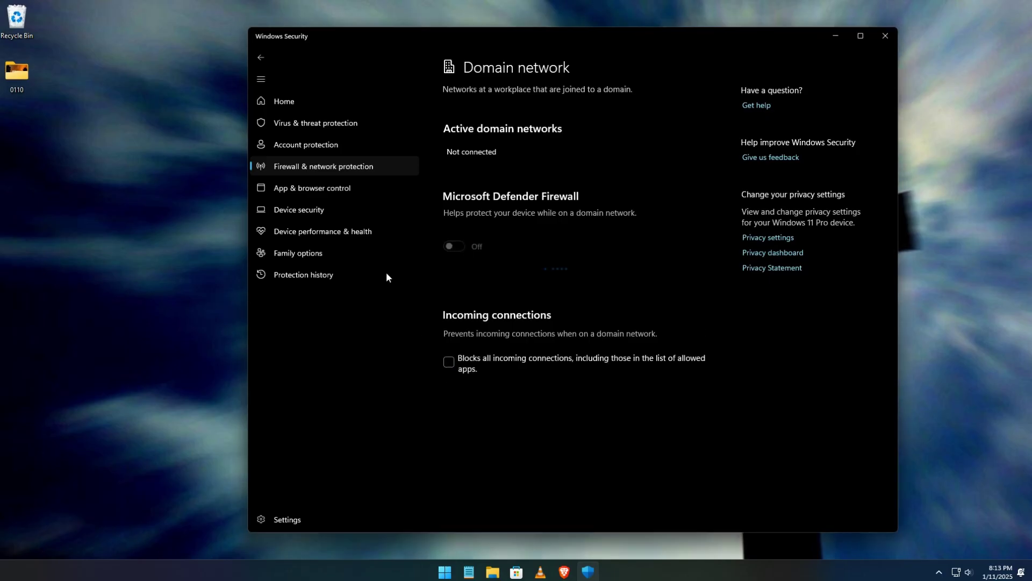
click(262, 58)
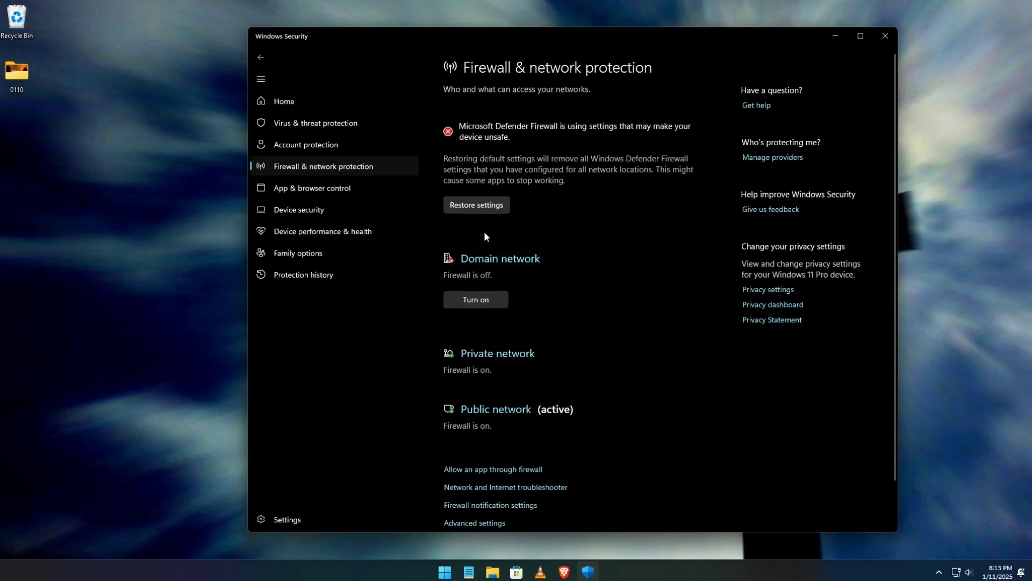
- Turn off Microsoft Defender Firewall for the private network and check its setting again
click(495, 356)
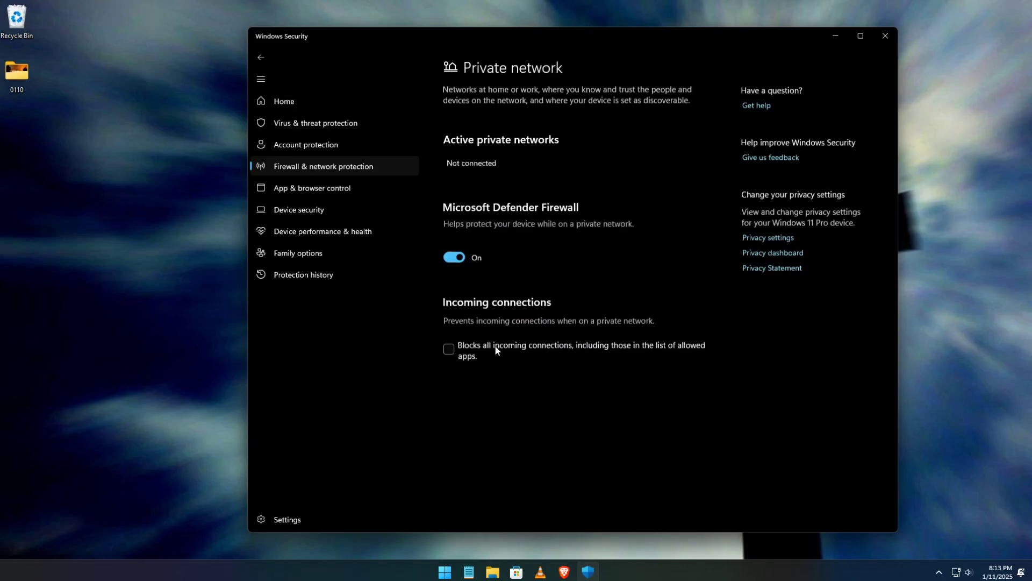
click(456, 255)
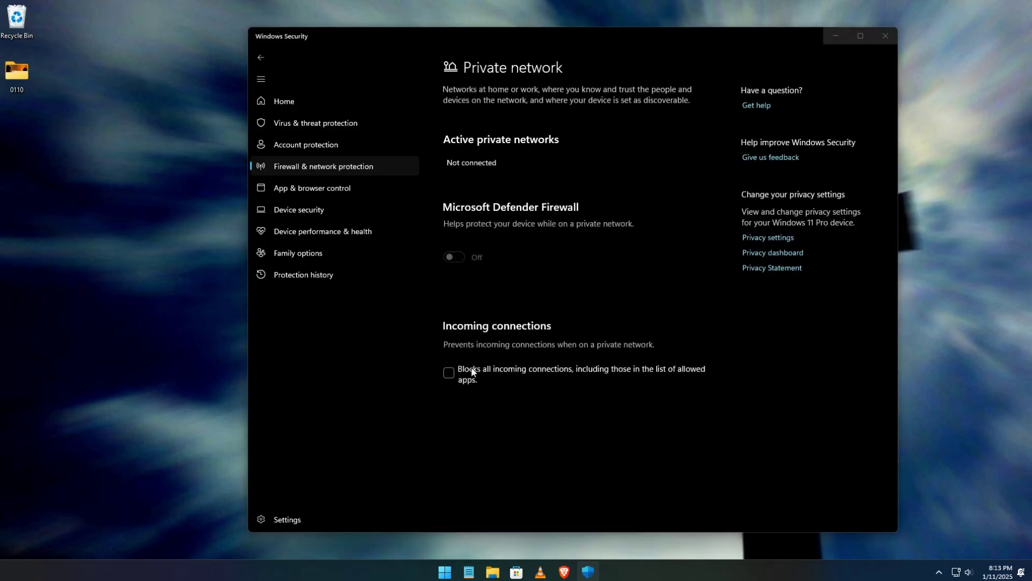
click(312, 166)
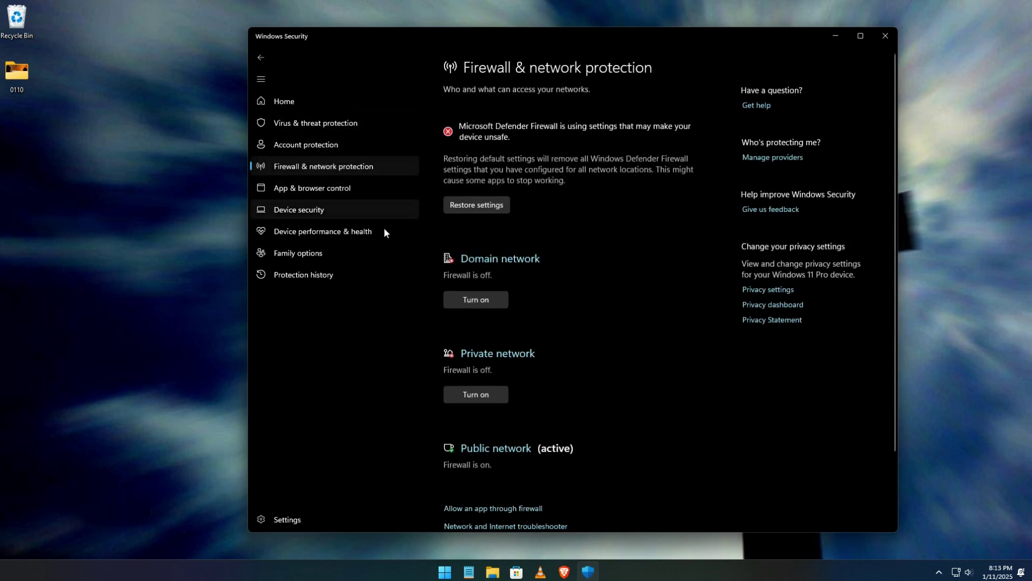
click(496, 354)
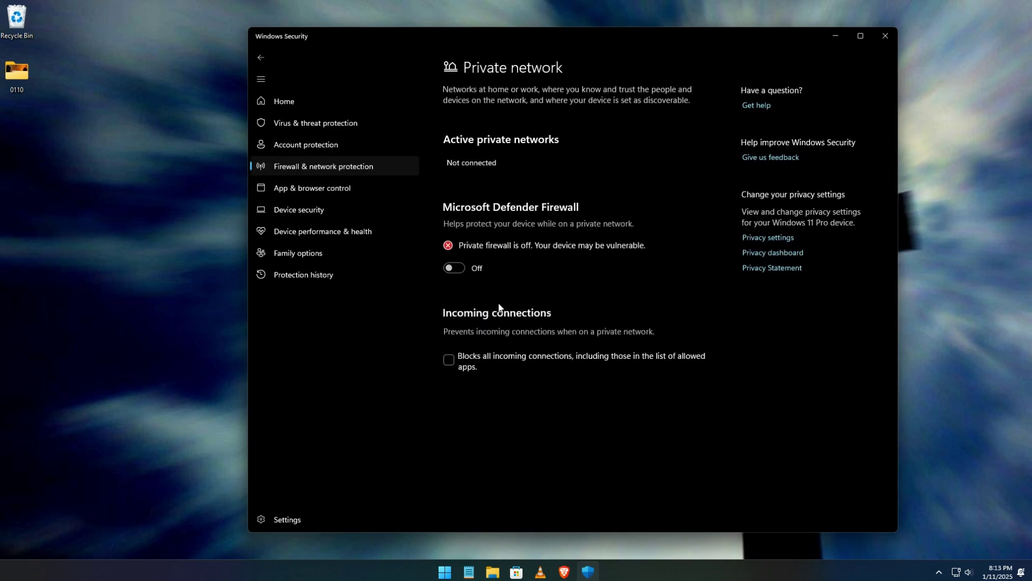
- Turn off Microsoft Defender Firewall for the active public network
click(344, 171)
scroll(514, 334, down, 2)
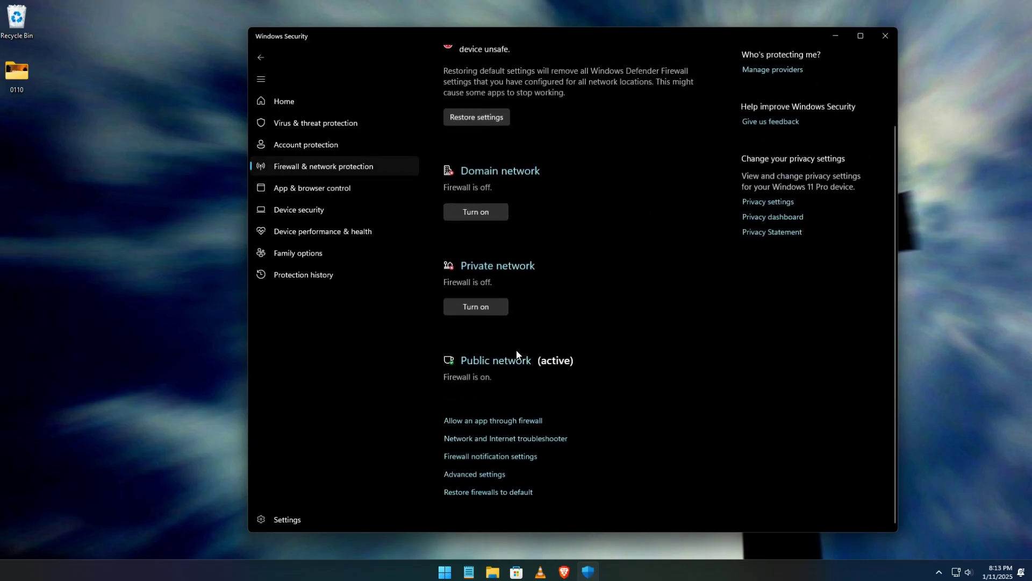
click(491, 360)
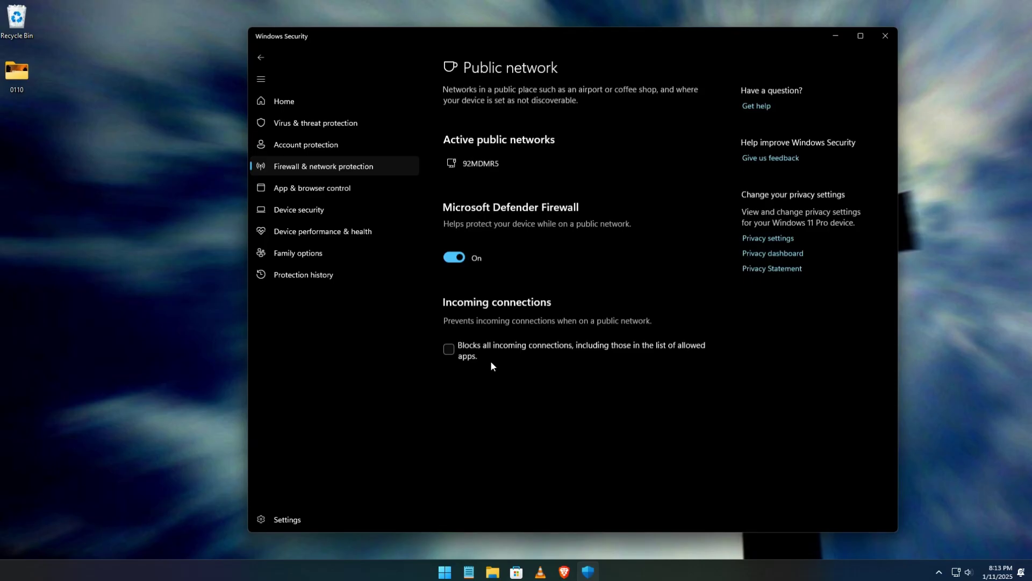
click(455, 257)
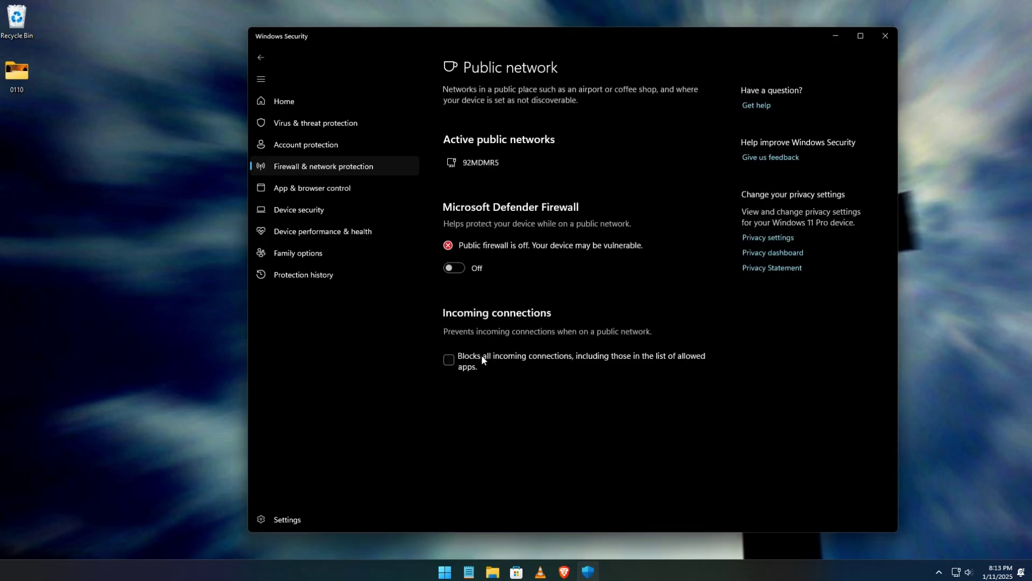
- In the Reputation-based protection settings, turn off Check apps and files, SmartScreen for Microsoft Edge and Phishing protection
click(298, 102)
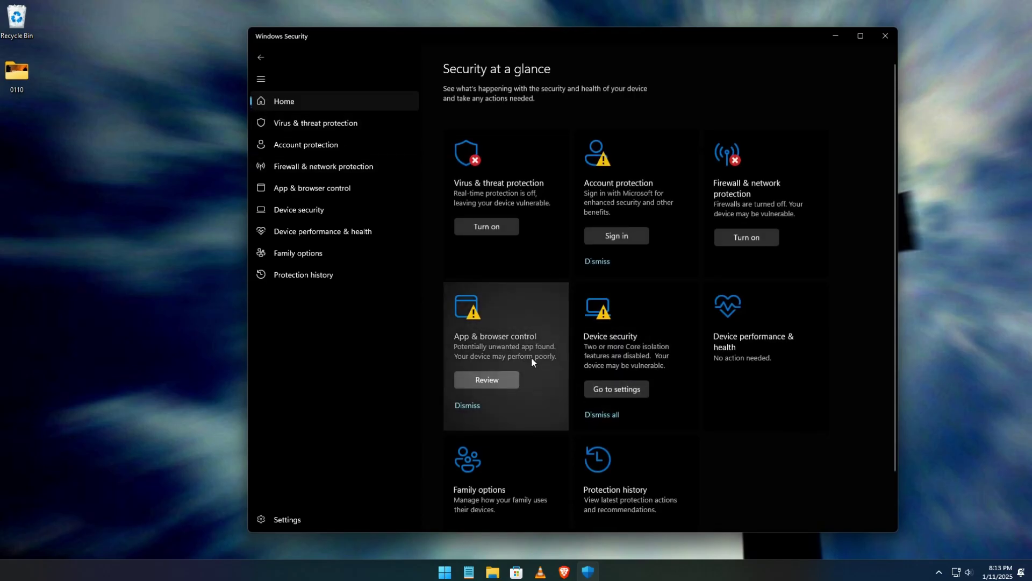
scroll(538, 376, down, 1)
scroll(541, 398, up, 2)
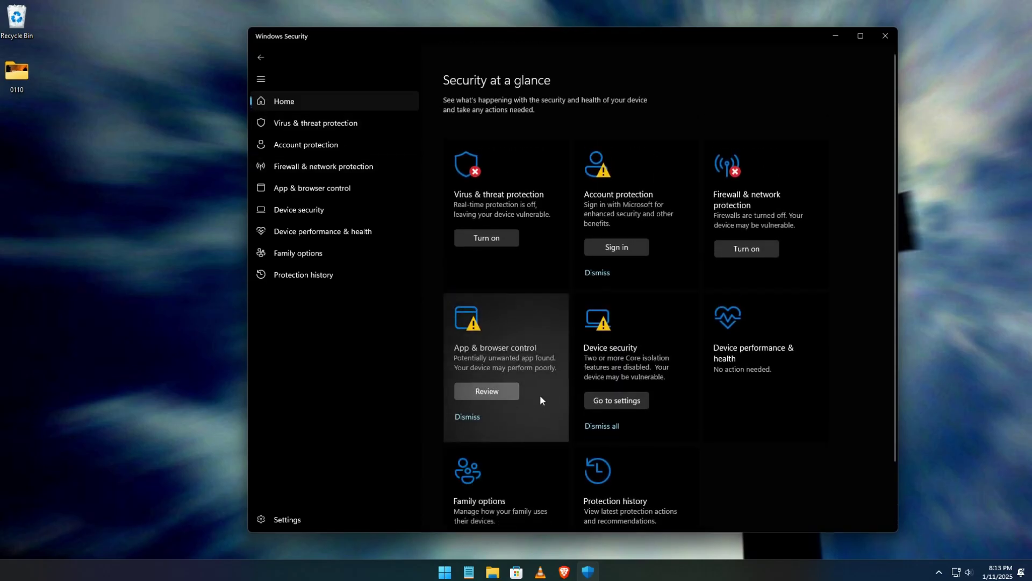
click(540, 396)
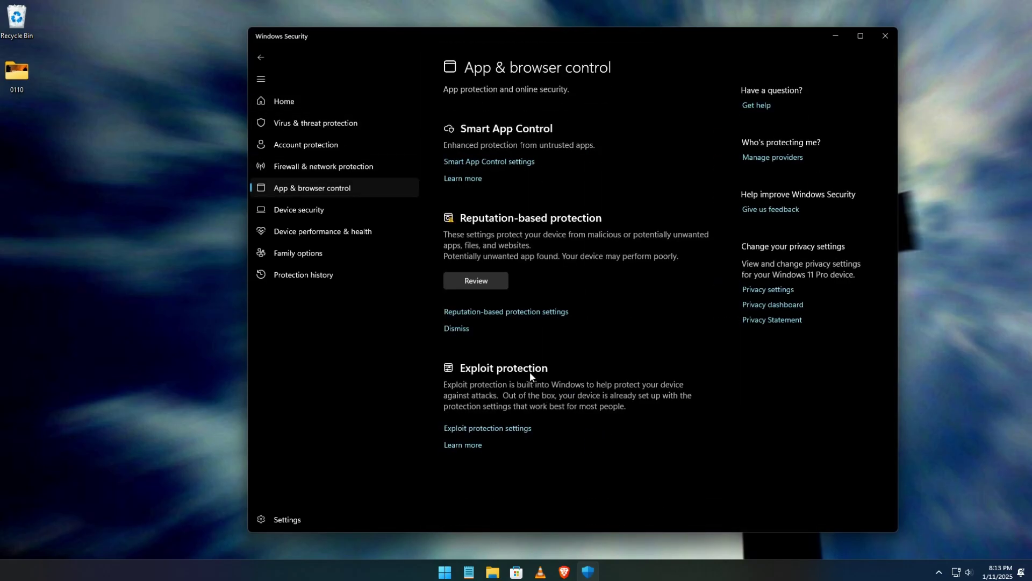
click(526, 316)
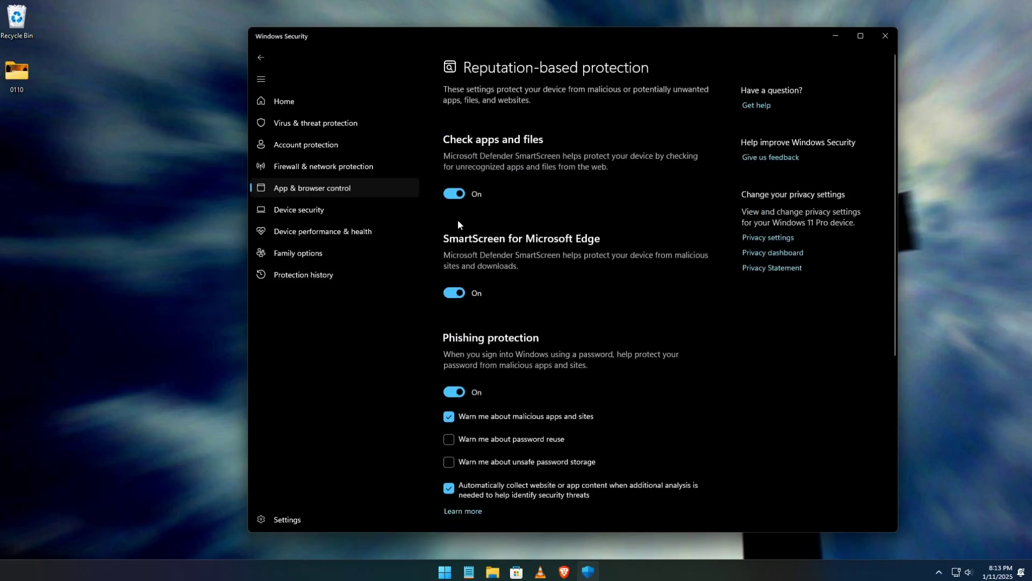
click(454, 193)
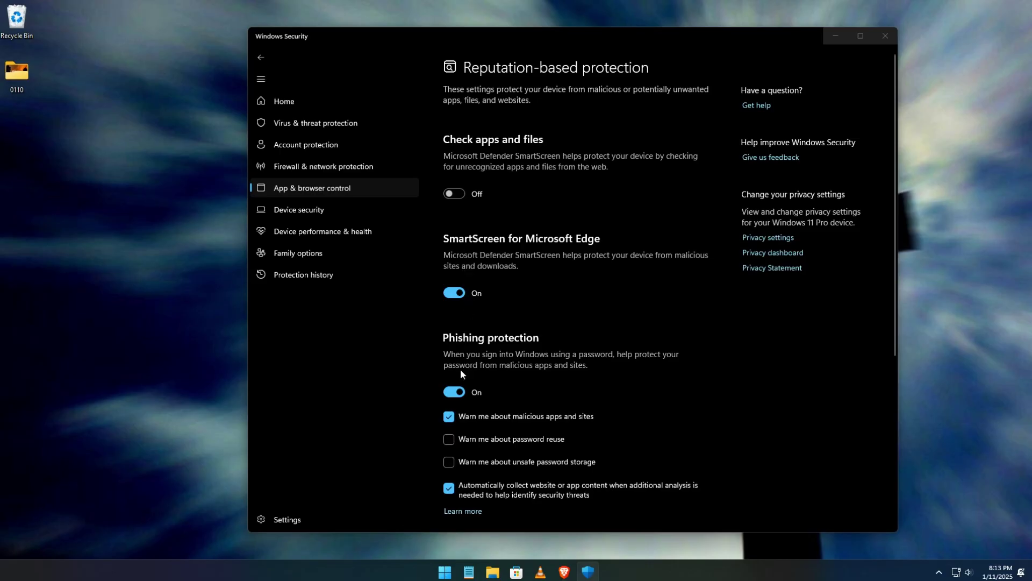
click(455, 306)
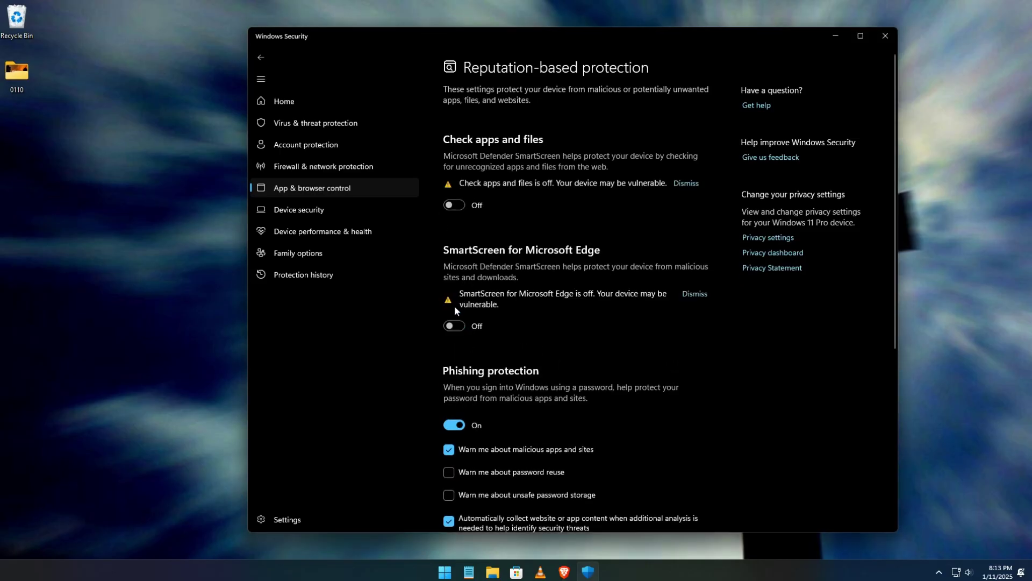
click(457, 427)
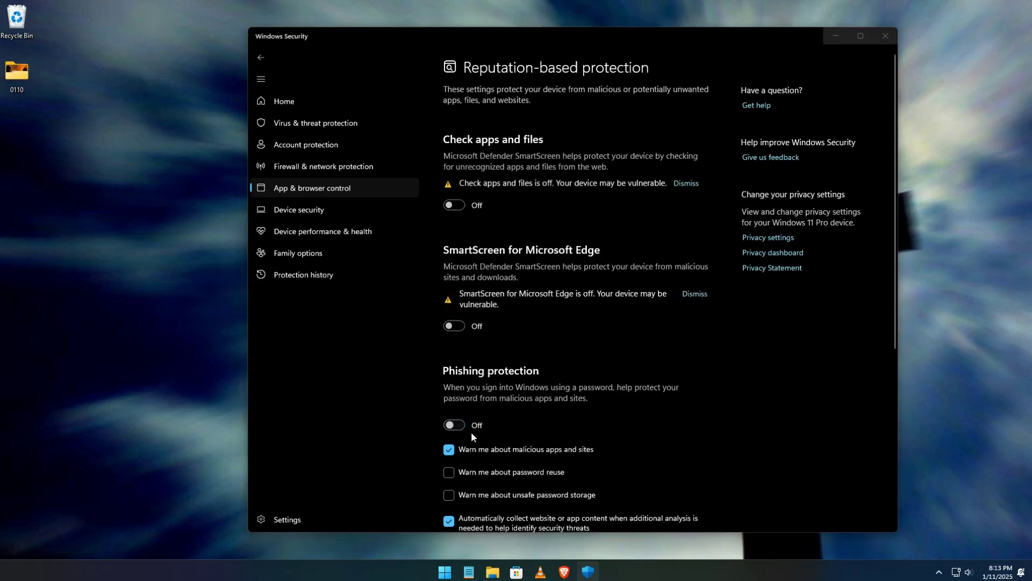
- Turn off Potentially unwanted app blocking and SmartScreen for Microsoft Store apps, then close Windows Security
scroll(507, 423, down, 5)
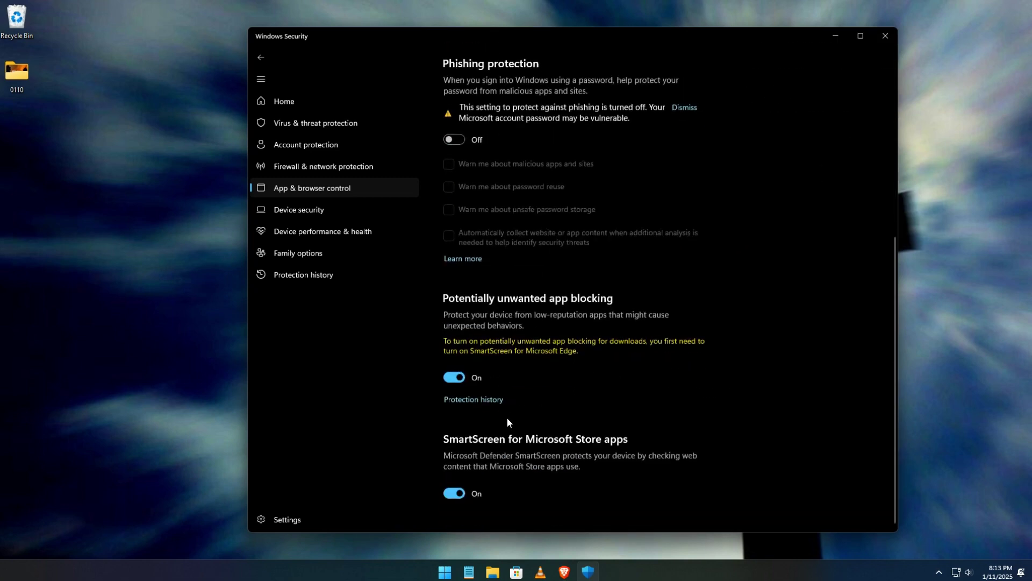
click(498, 378)
click(455, 514)
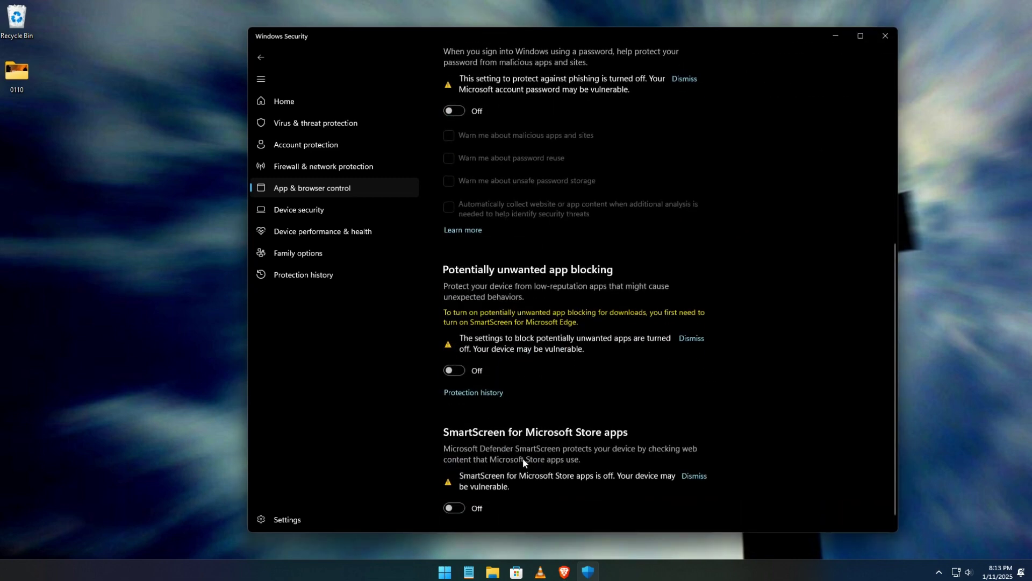
scroll(523, 454, up, 5)
scroll(531, 434, up, 2)
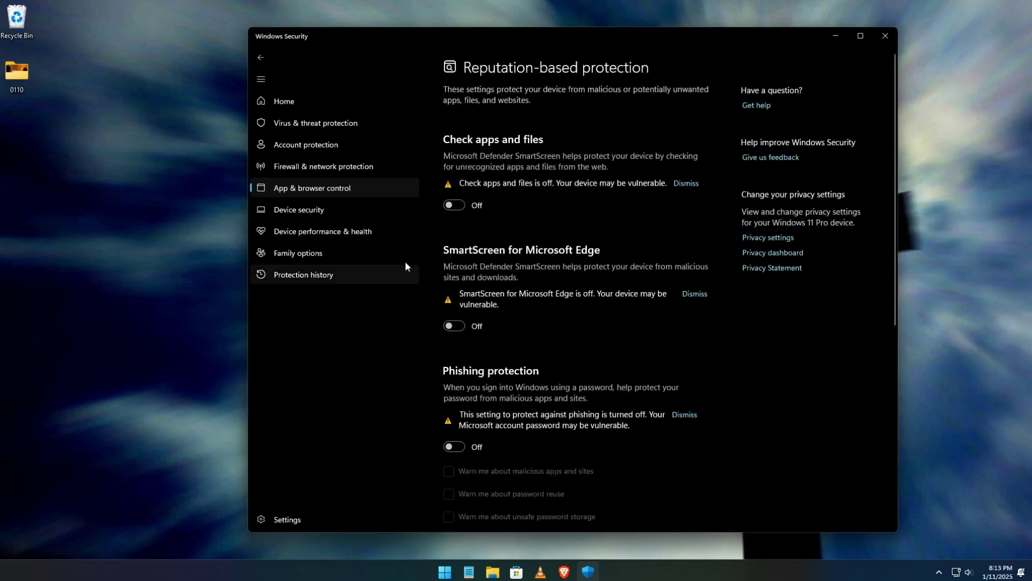
click(276, 101)
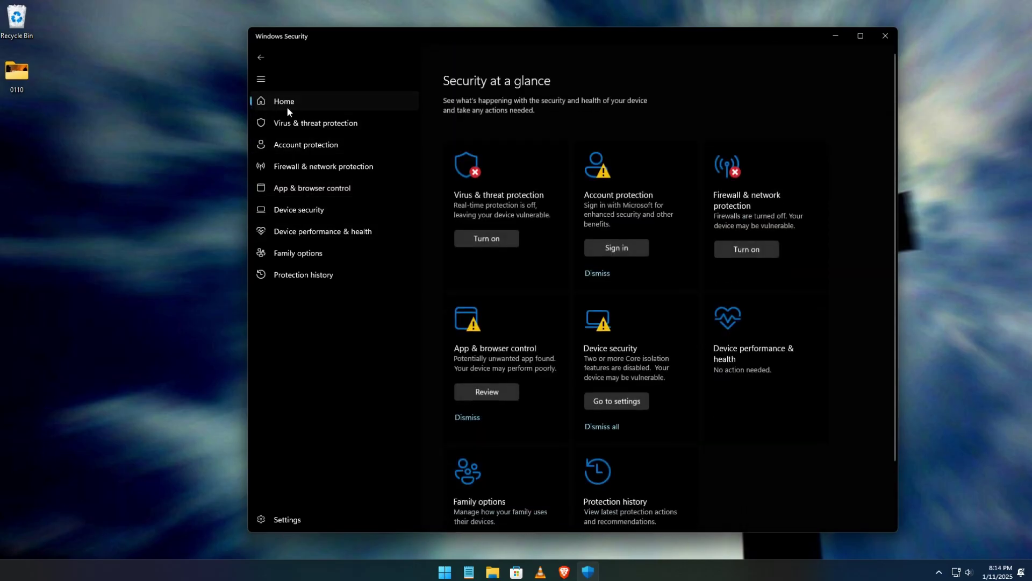
click(885, 37)
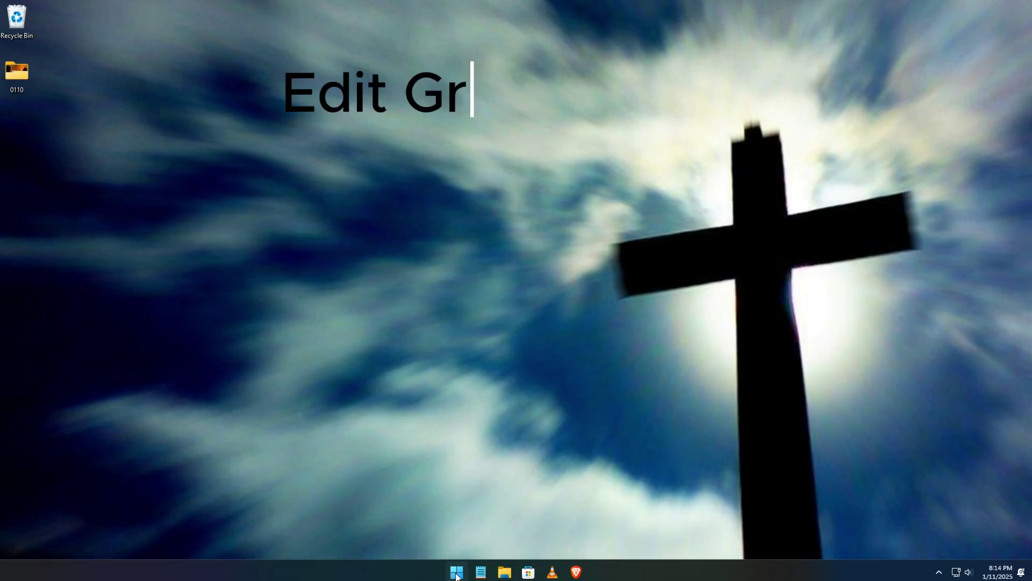
- Search for "edit", open Edit group policy and maximize the Local Group Policy Editor window
click(456, 572)
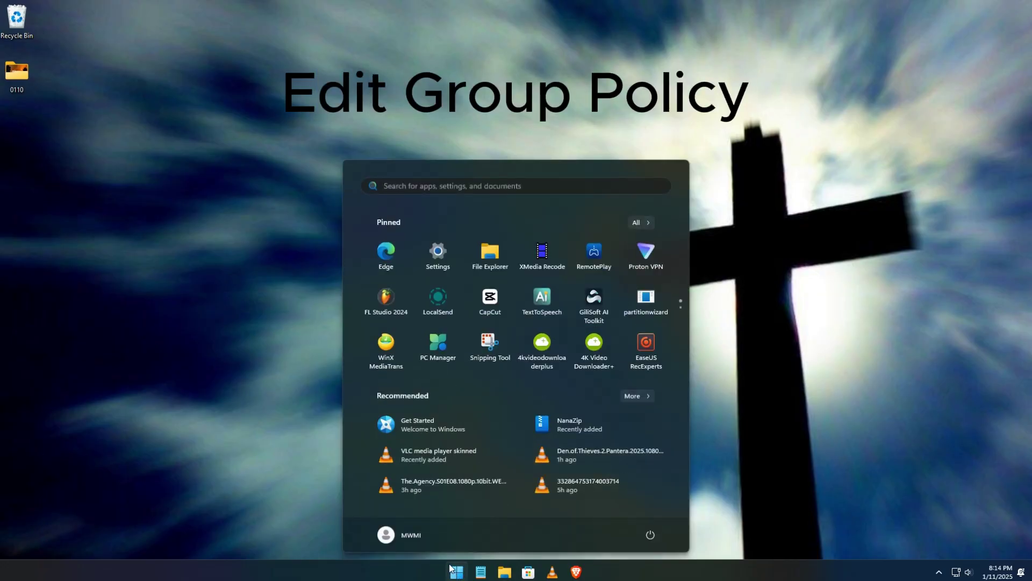
text(edit)
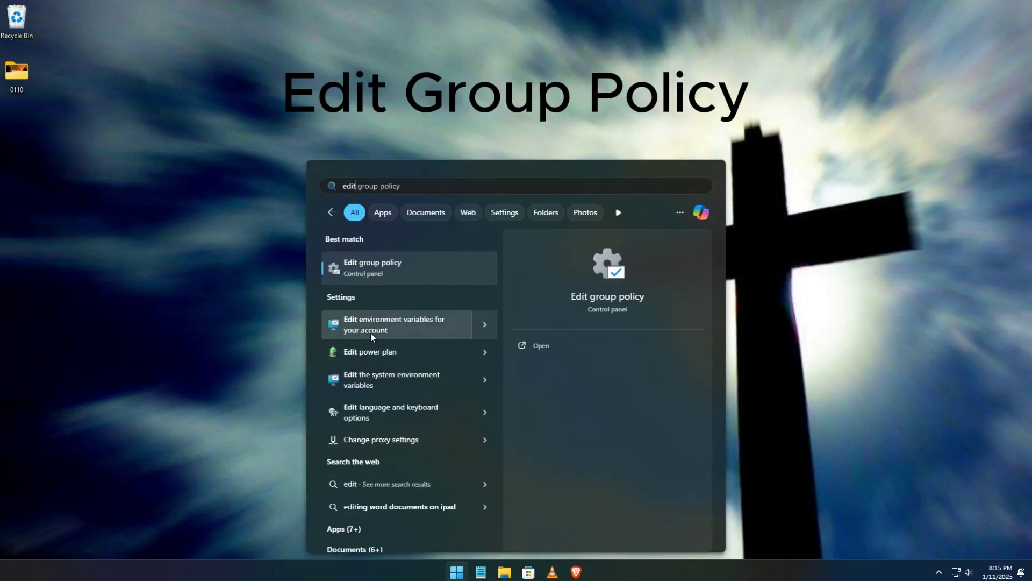
click(373, 270)
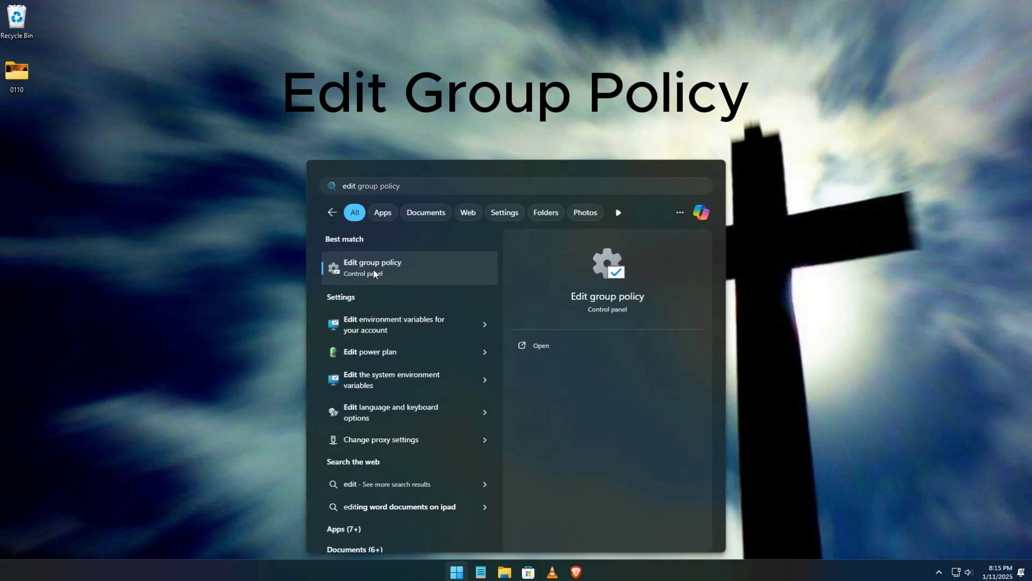
drag(312, 92, 311, 4)
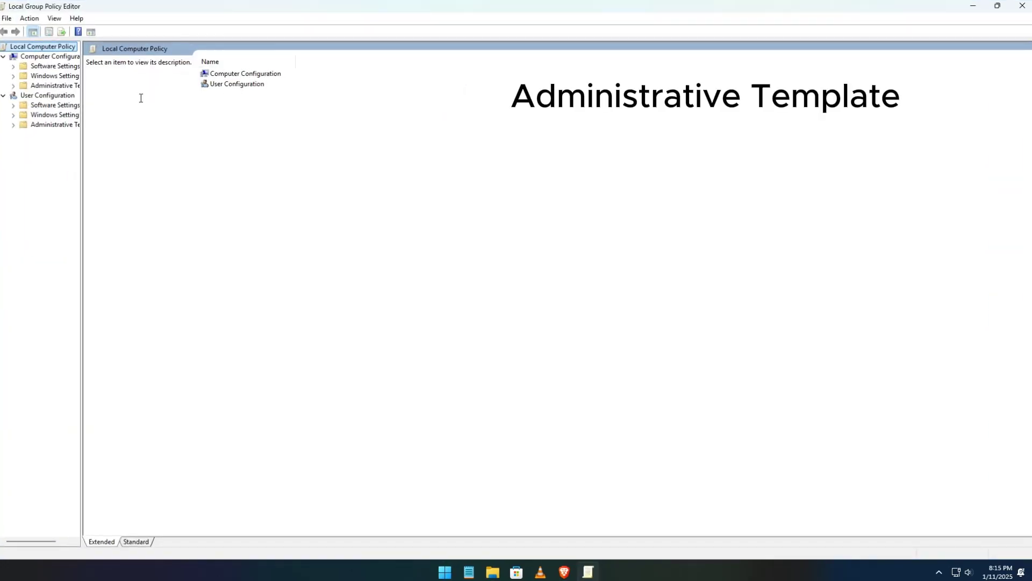
- Under Computer Configuration, open Administrative Templates > Windows Components > Microsoft Defender Antivirus
click(24, 88)
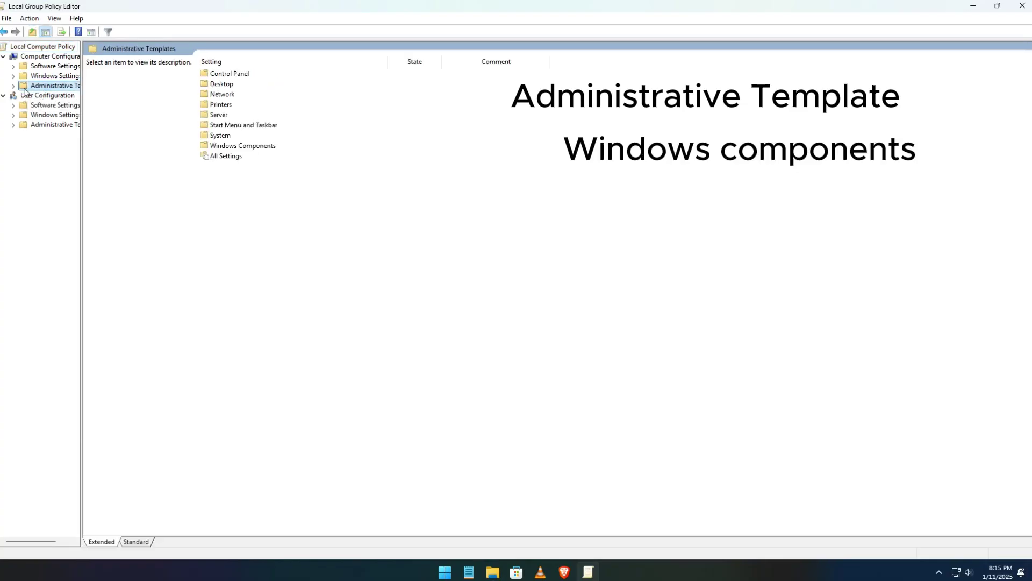
click(221, 146)
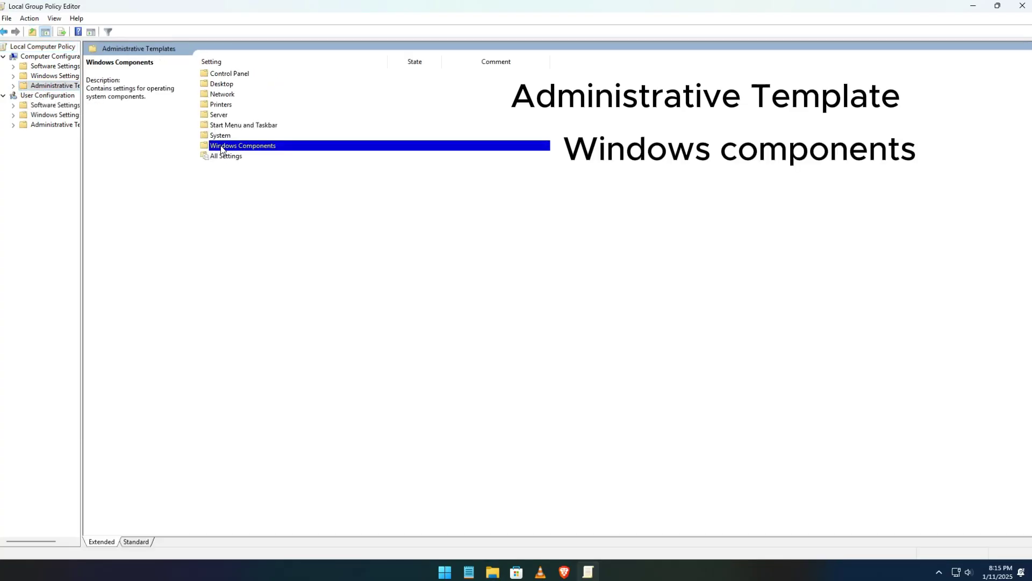
click(13, 86)
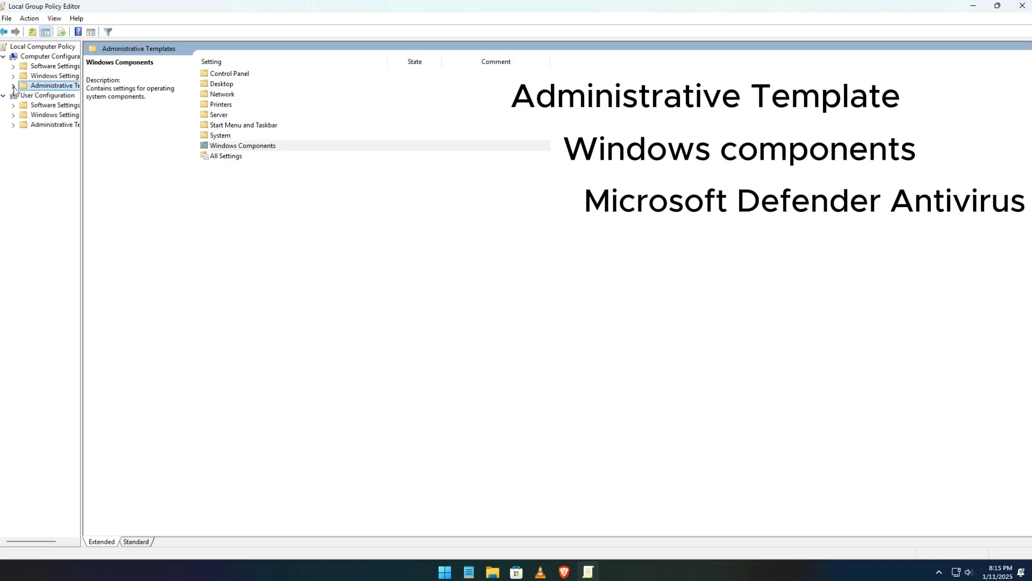
double_click(249, 148)
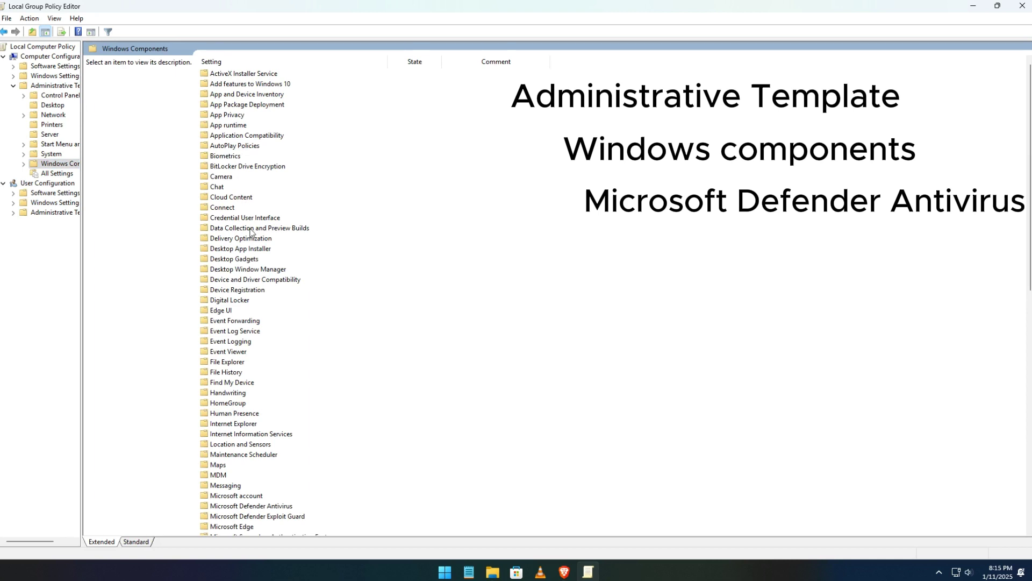
scroll(240, 312, down, 2)
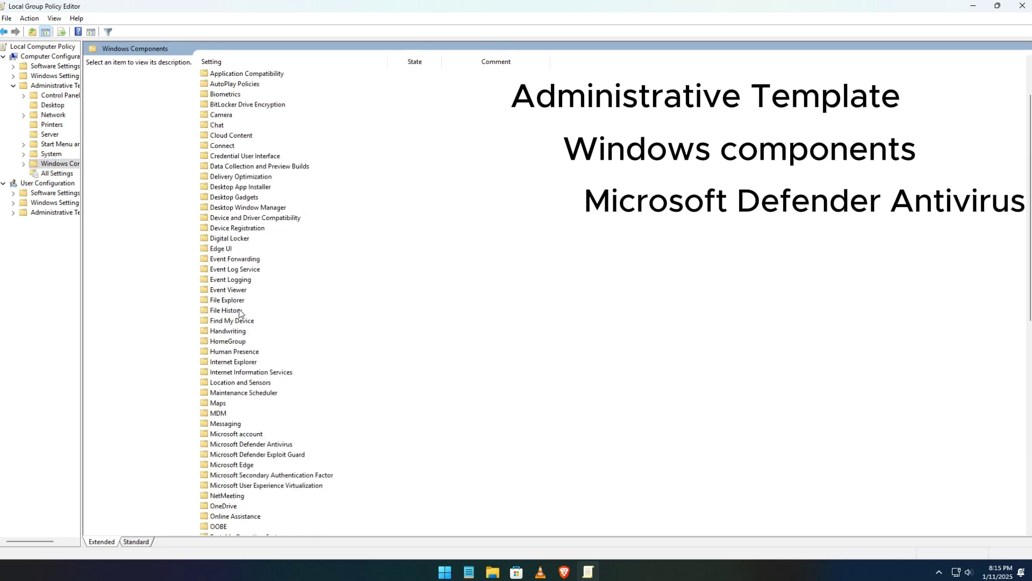
double_click(228, 447)
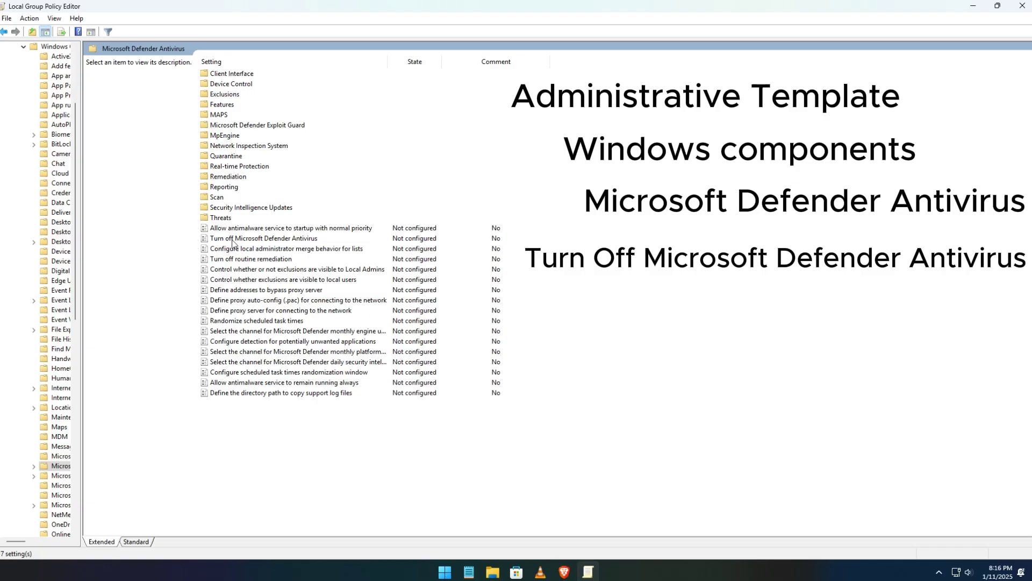
- Set the Turn off Microsoft Defender Antivirus policy to Enabled and close the Group Policy editor
double_click(259, 241)
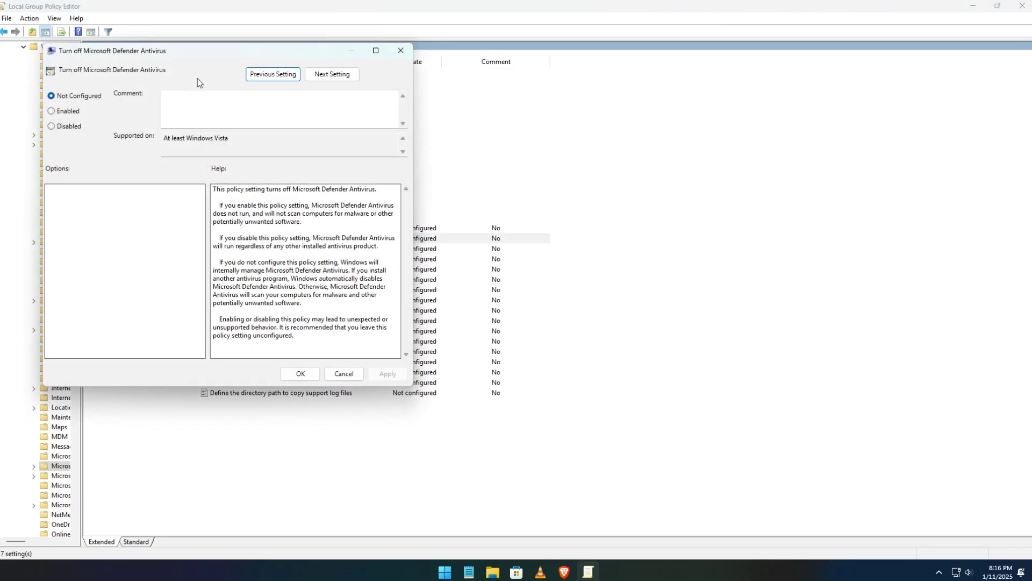
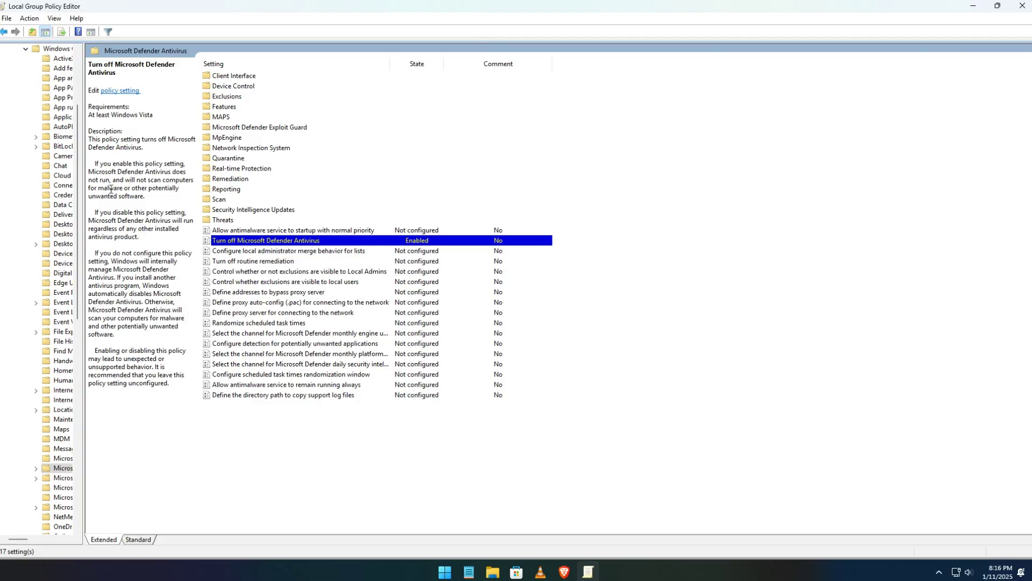
scroll(53, 177, up, 4)
click(26, 165)
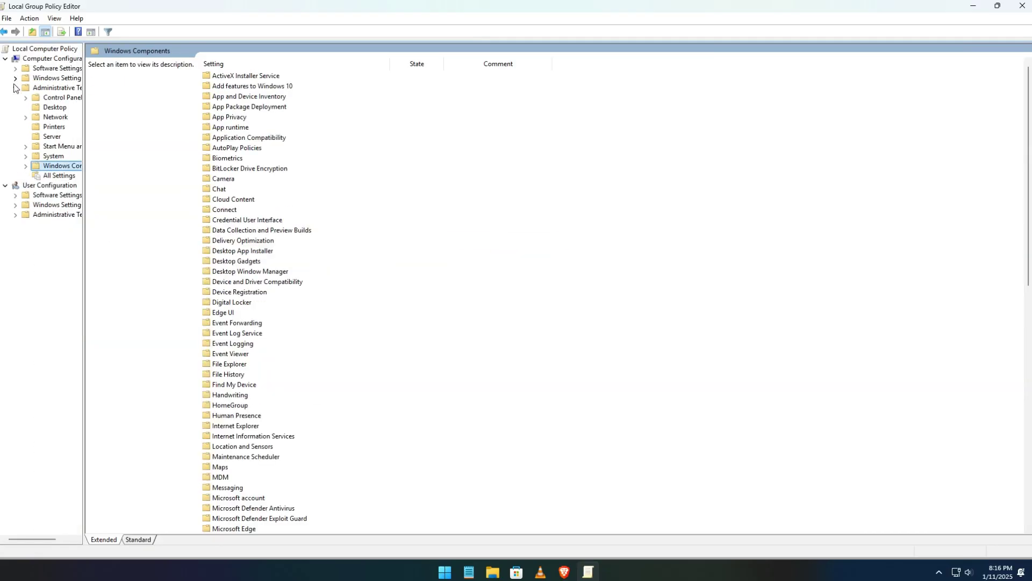
click(15, 88)
key(alt+F4)
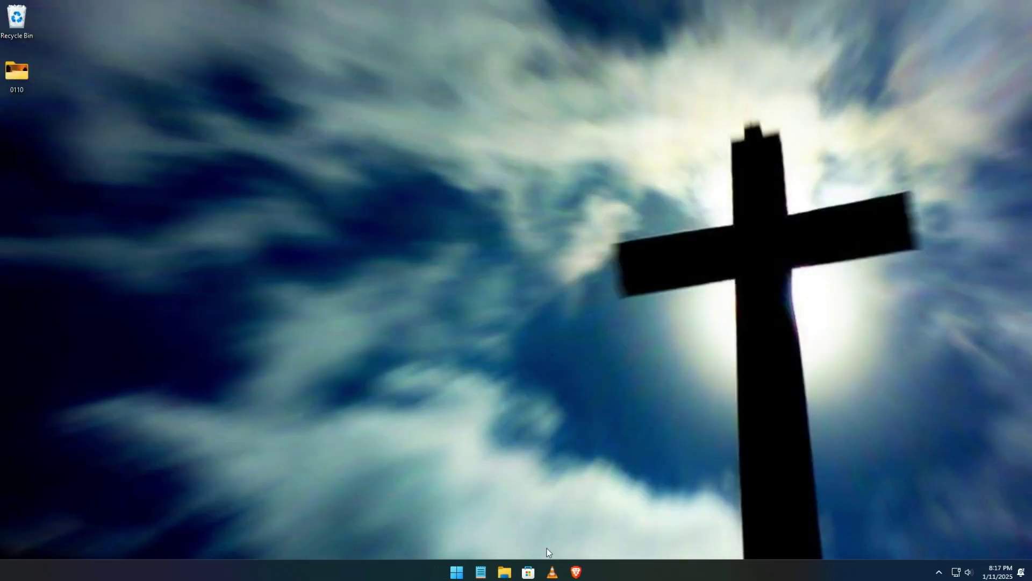
- Search for "task scheduler" and open Task Scheduler
click(456, 573)
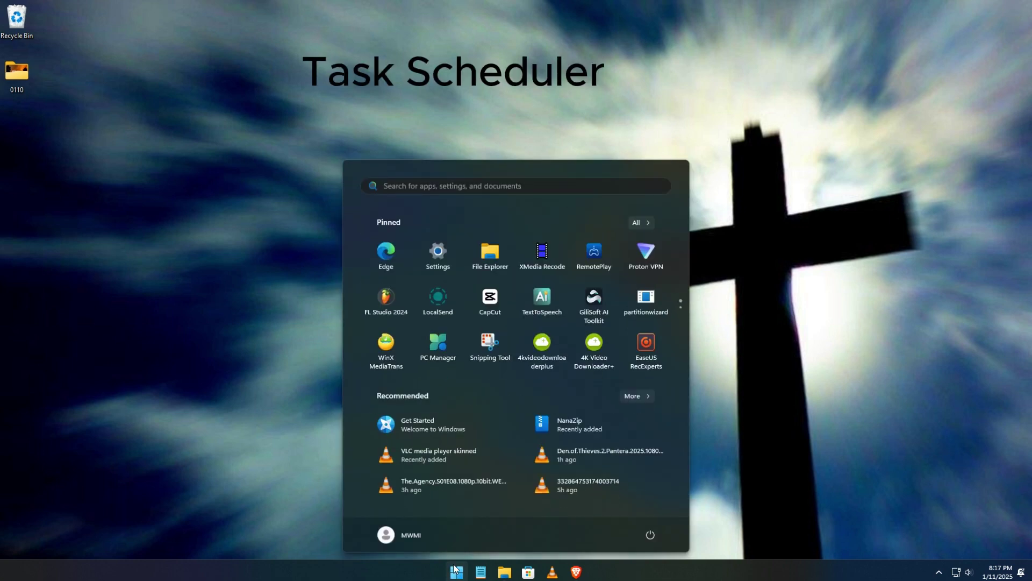
text(task scheduler)
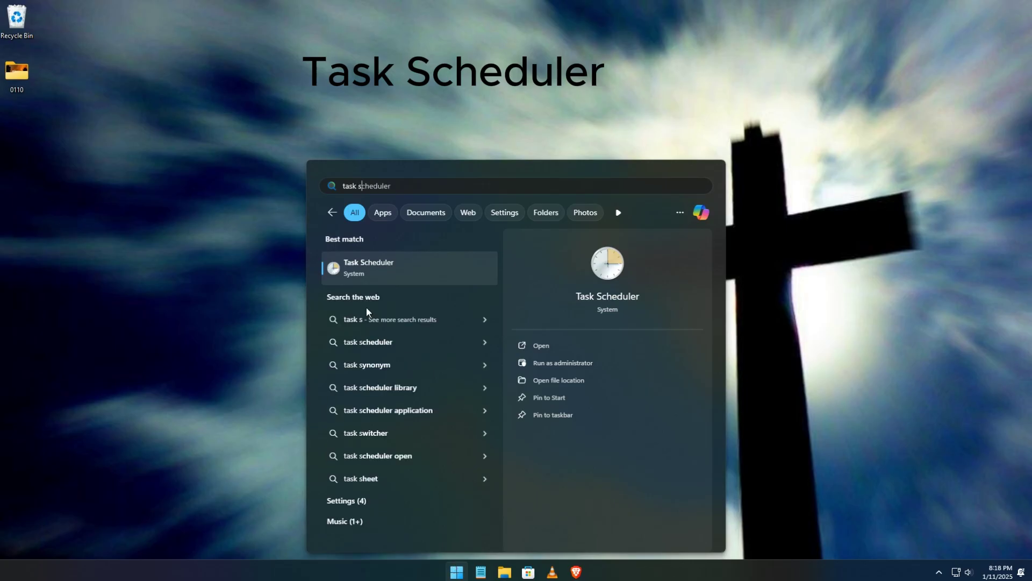
click(386, 270)
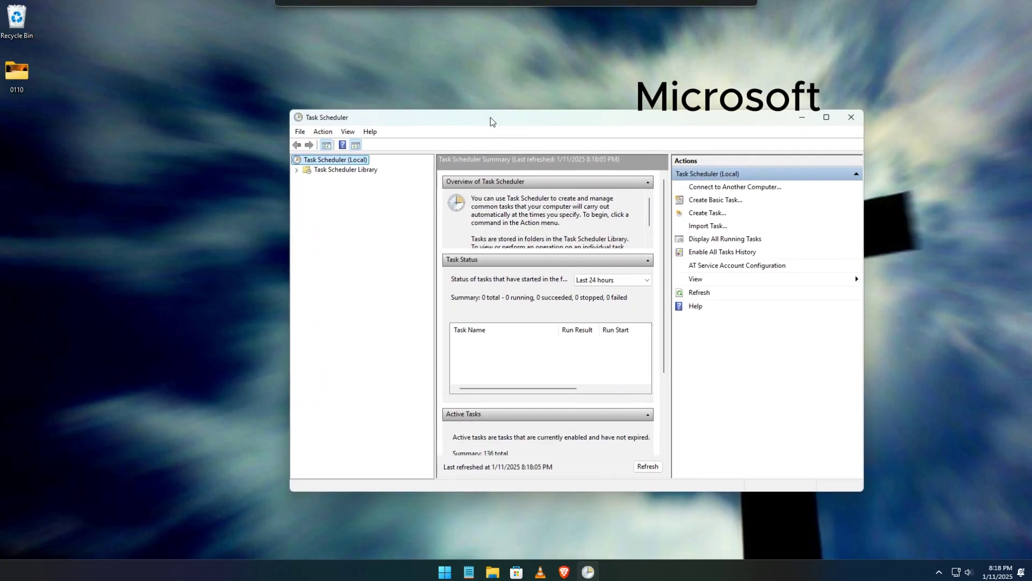
- In the Task Scheduler Library, open the Microsoft > Windows > Windows Defender folder
click(333, 169)
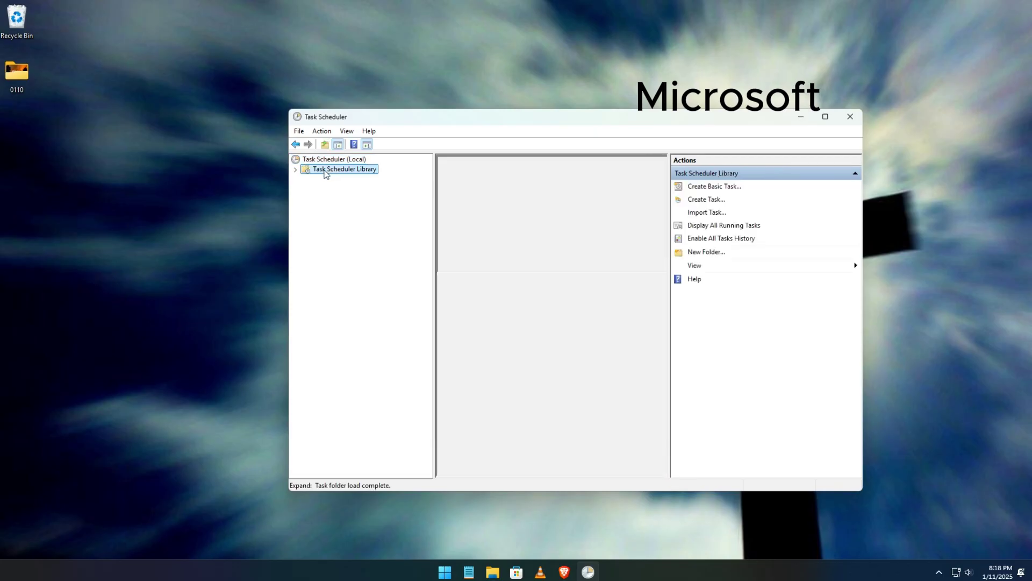
click(295, 171)
click(323, 188)
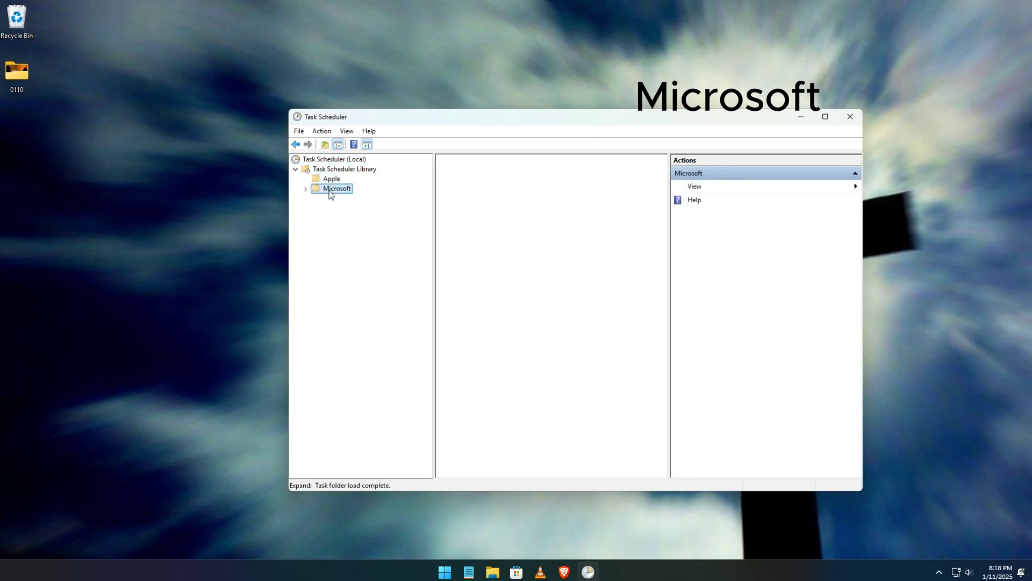
click(306, 190)
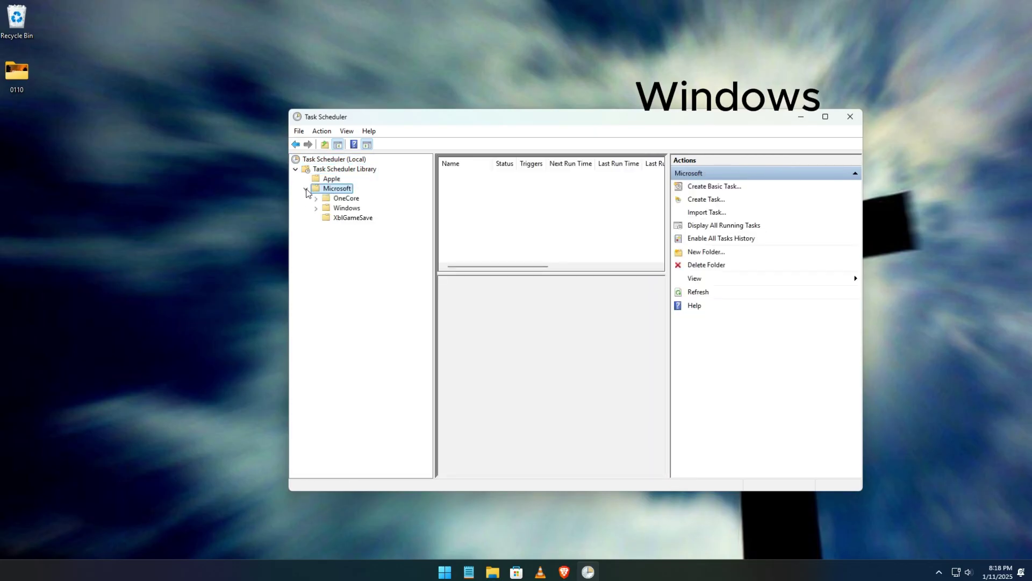
click(345, 210)
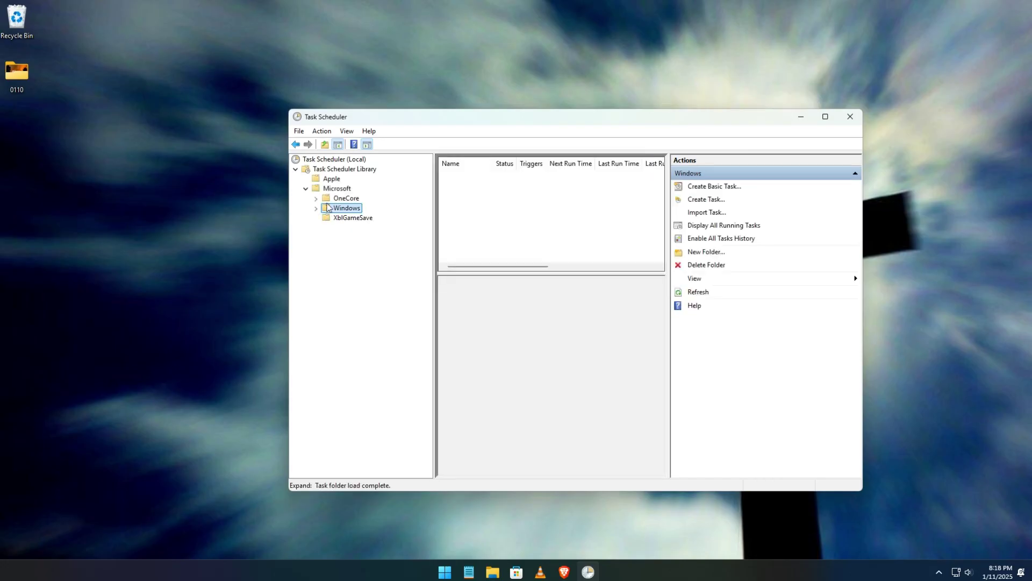
click(316, 210)
scroll(383, 388, down, 20)
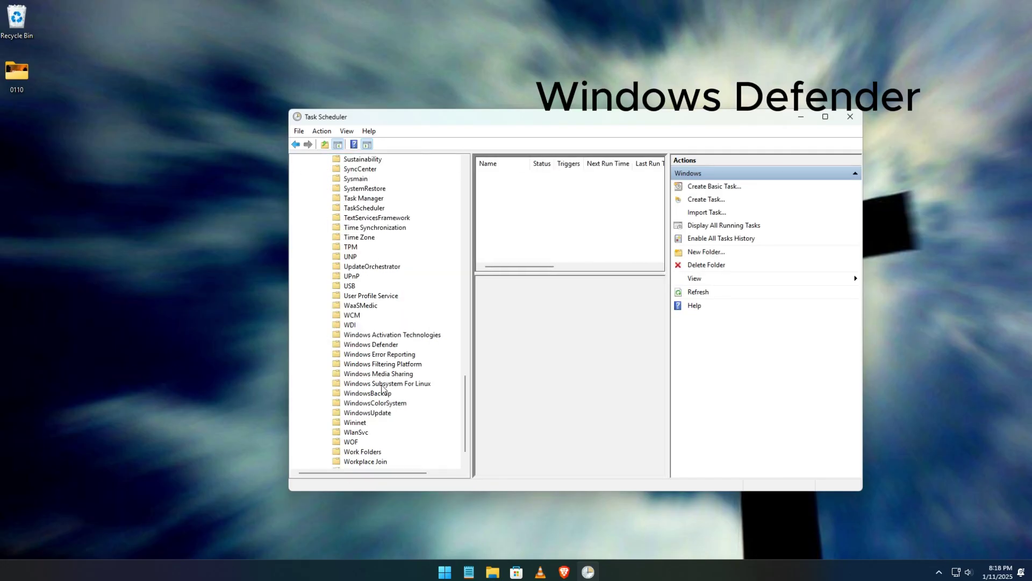
click(377, 345)
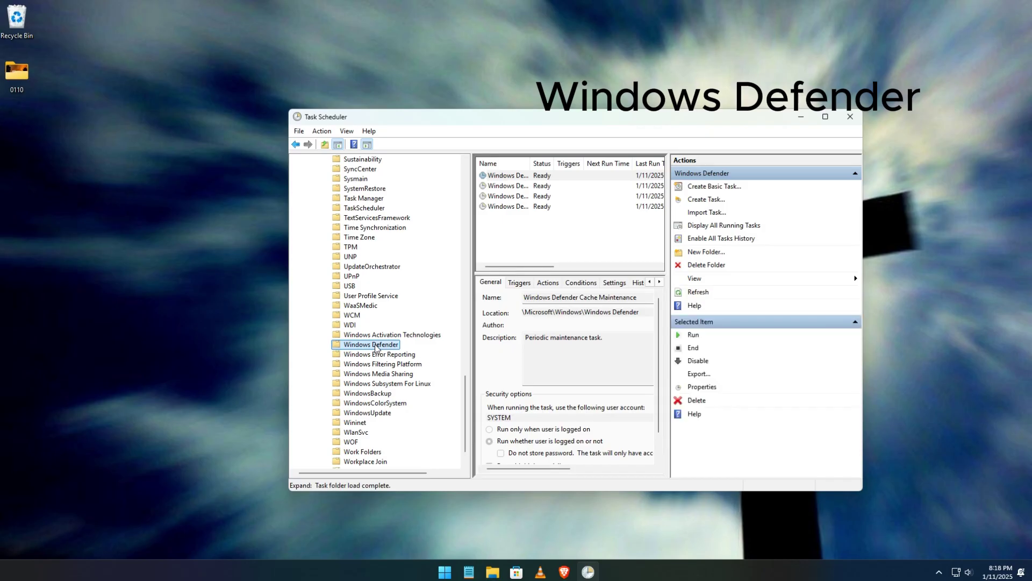
- Disable the Windows Defender Scheduled Scan task
click(540, 196)
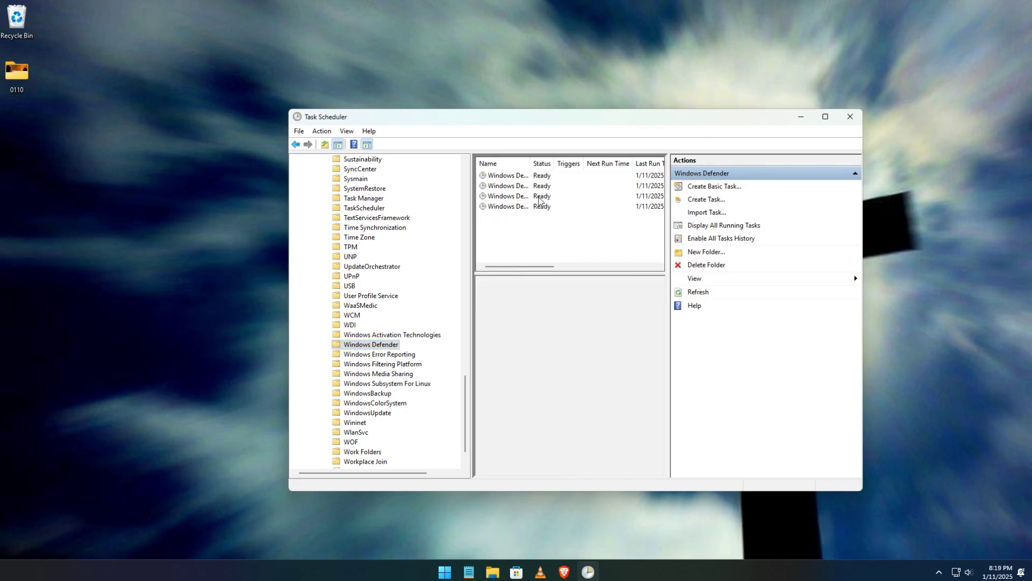
click(539, 197)
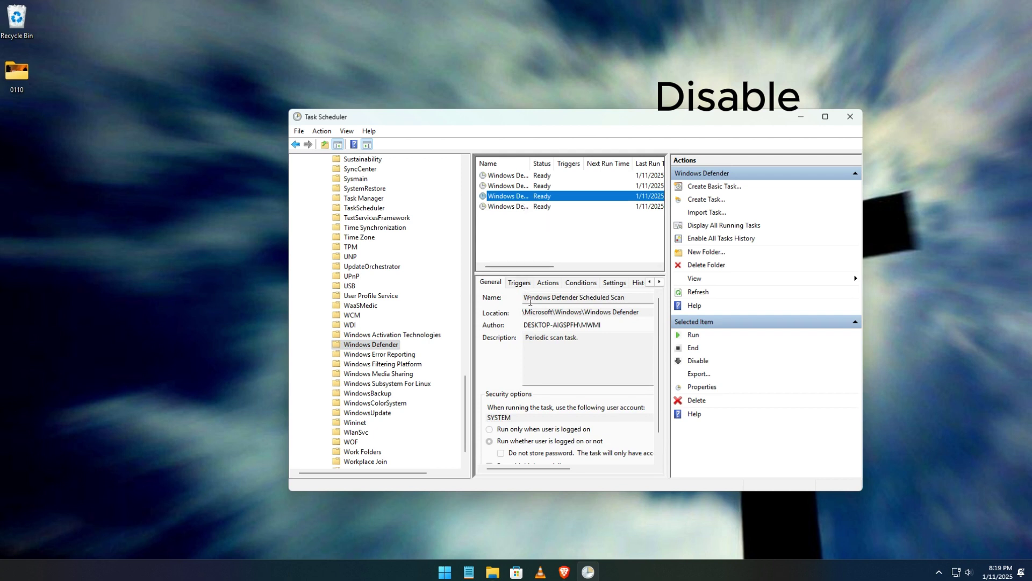
right_click(515, 197)
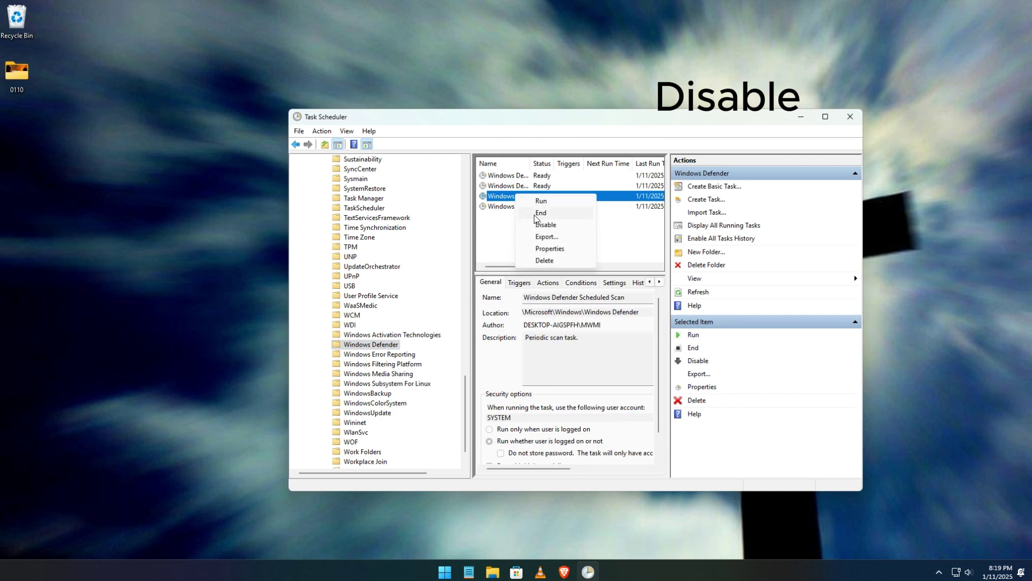
click(547, 226)
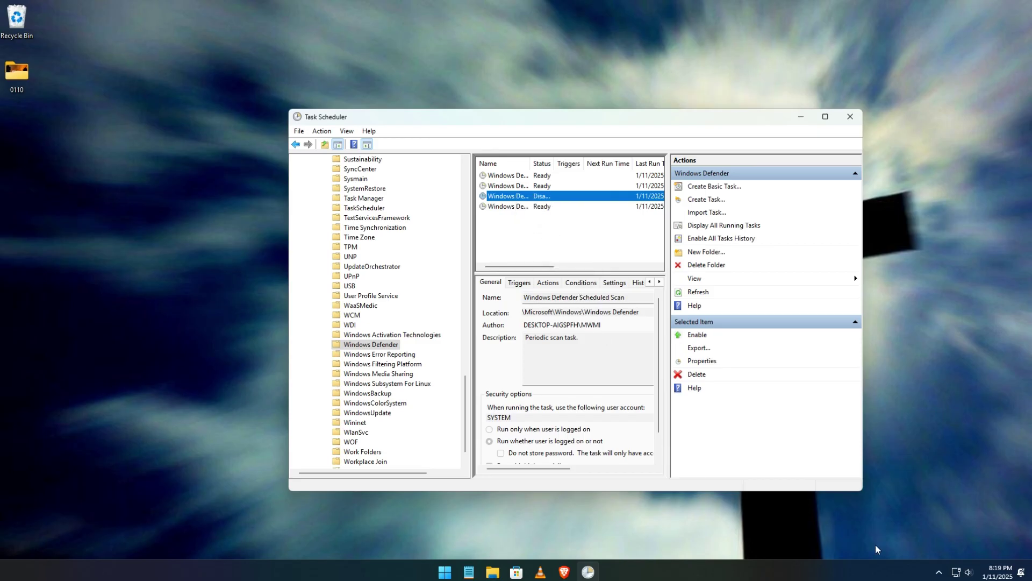
scroll(387, 232, up, 20)
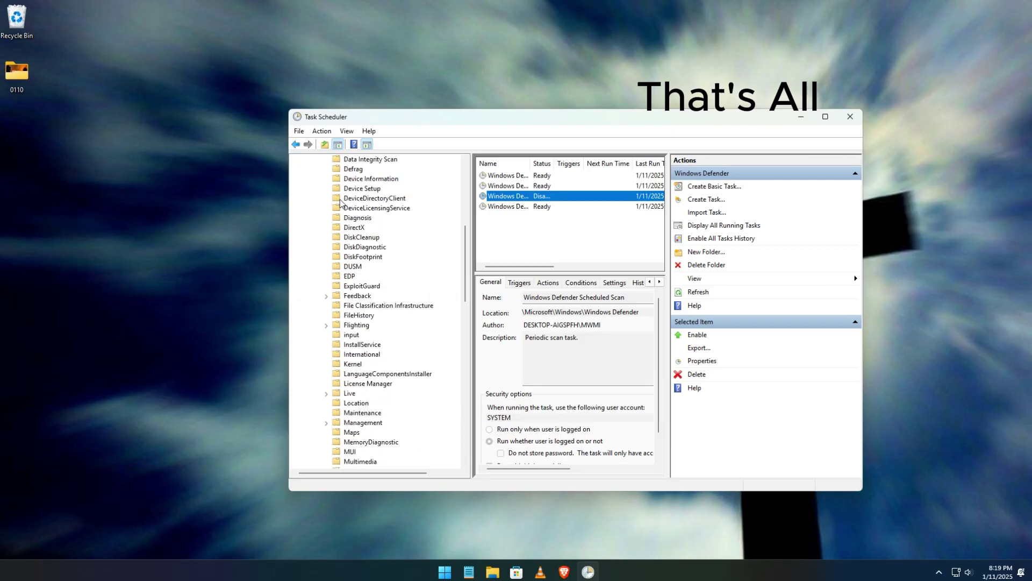
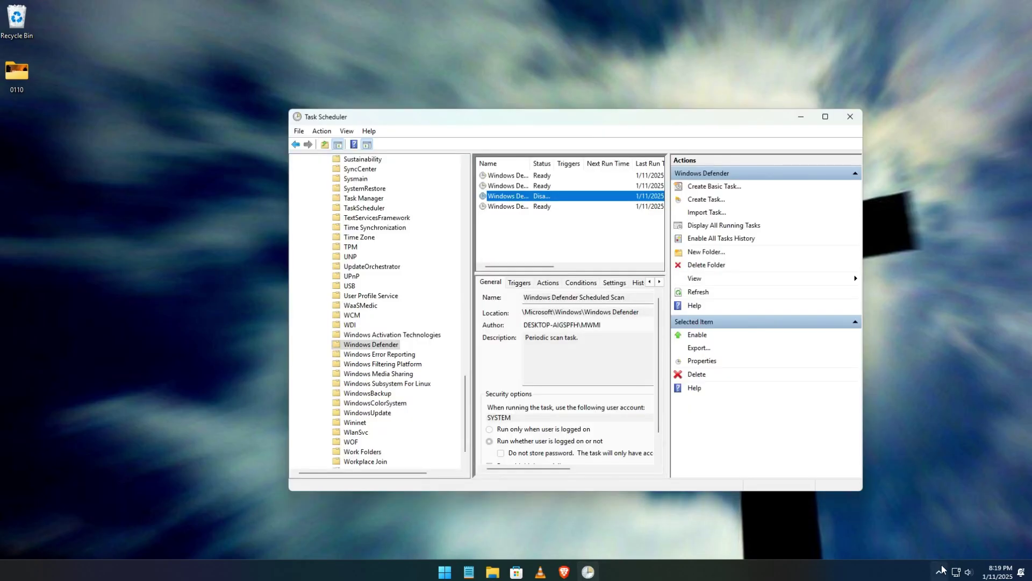
- Open Windows Security and check the Virus & threat protection page and the Home overview of all protection areas
click(941, 571)
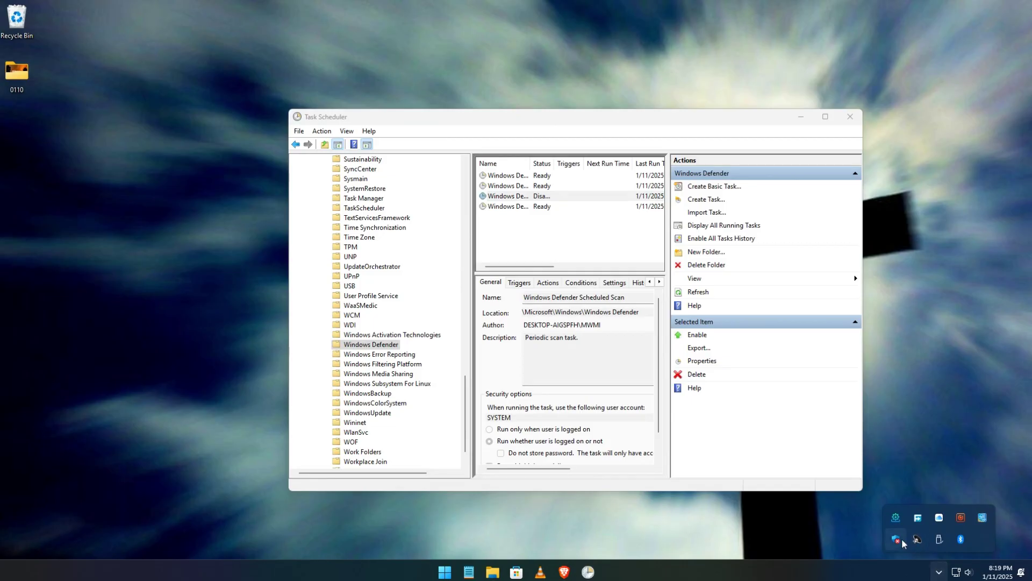
click(898, 539)
click(503, 274)
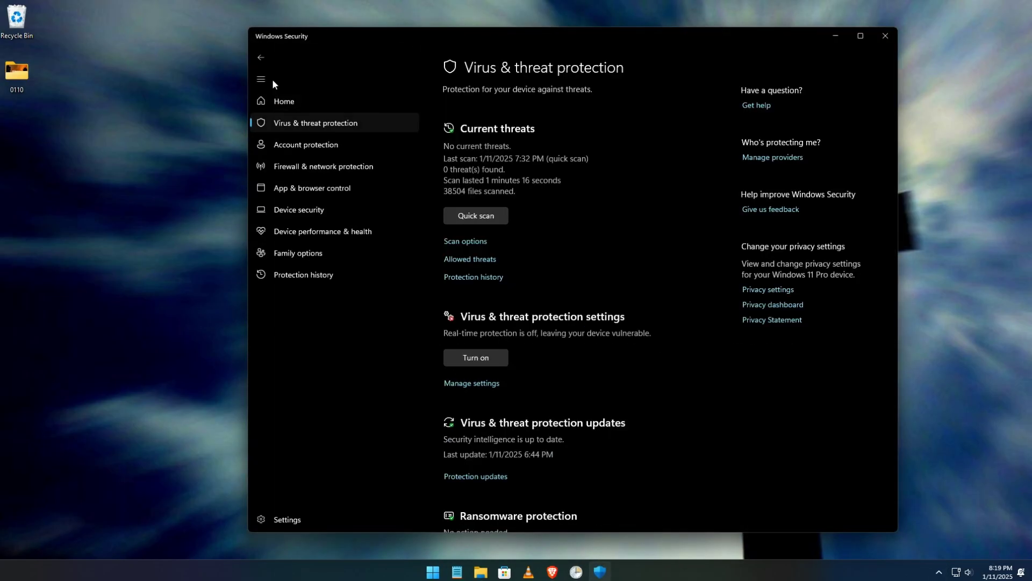
click(261, 57)
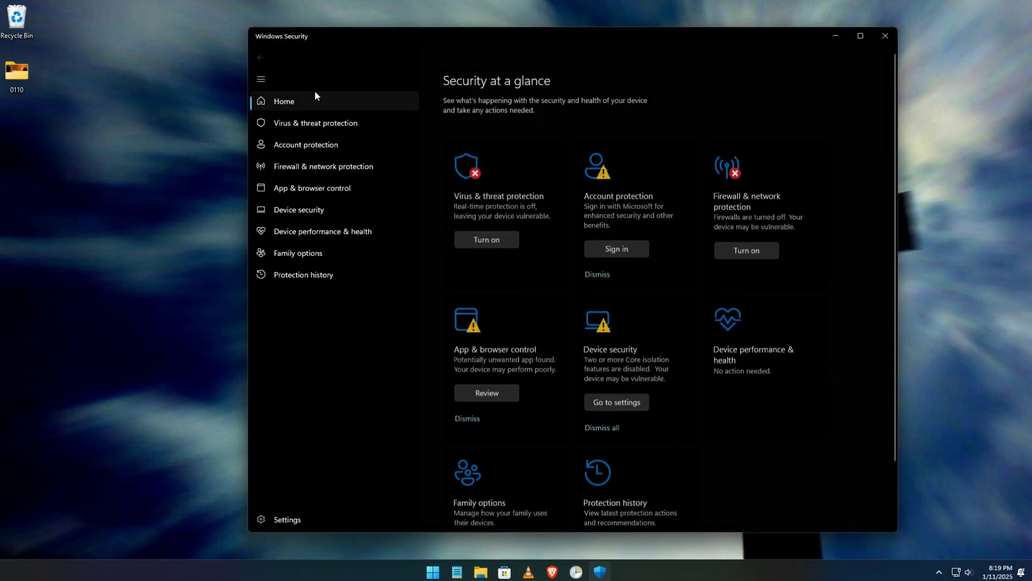